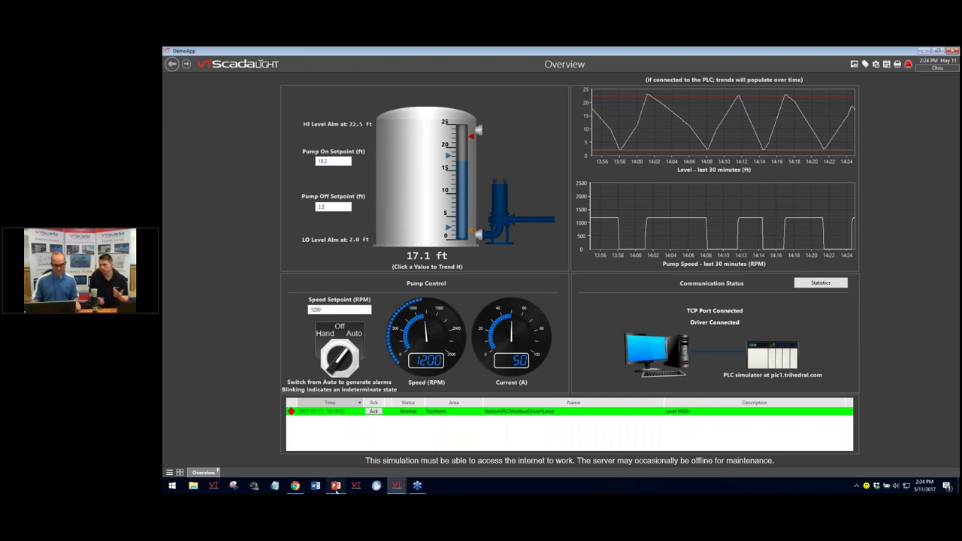
Return to DemoApp from the Integrated Slippy Maps slide and open the station map through the page menu's Remote Sites folder
click(336, 485)
mouse_move(396, 485)
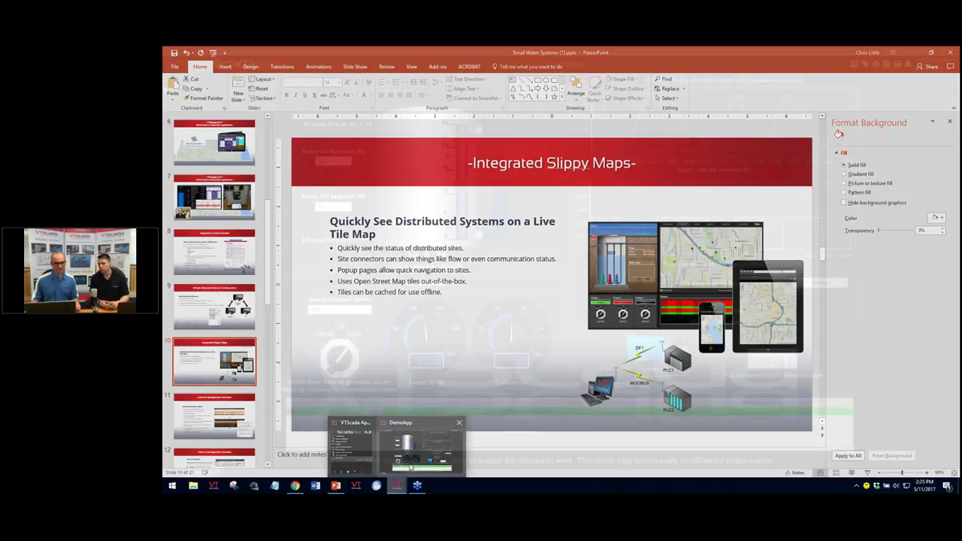
click(410, 467)
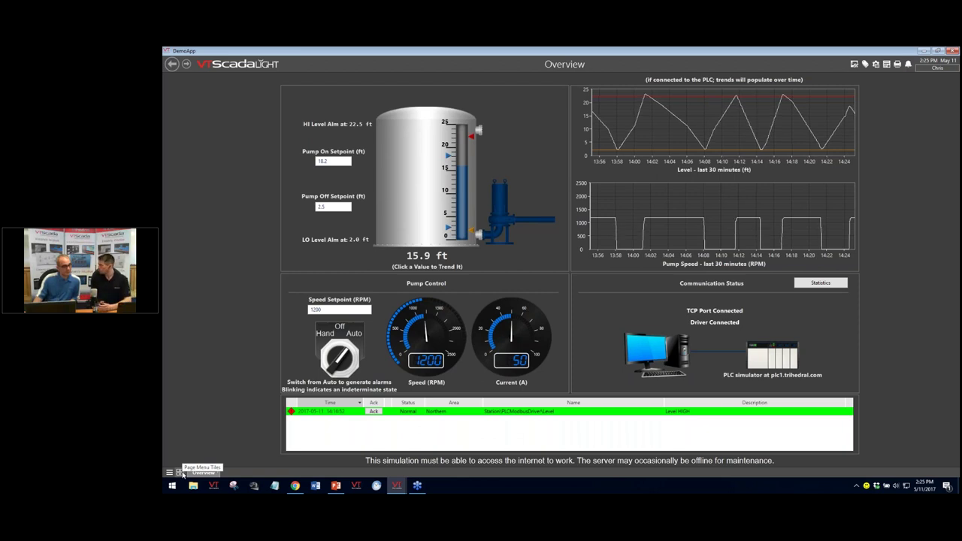
click(180, 473)
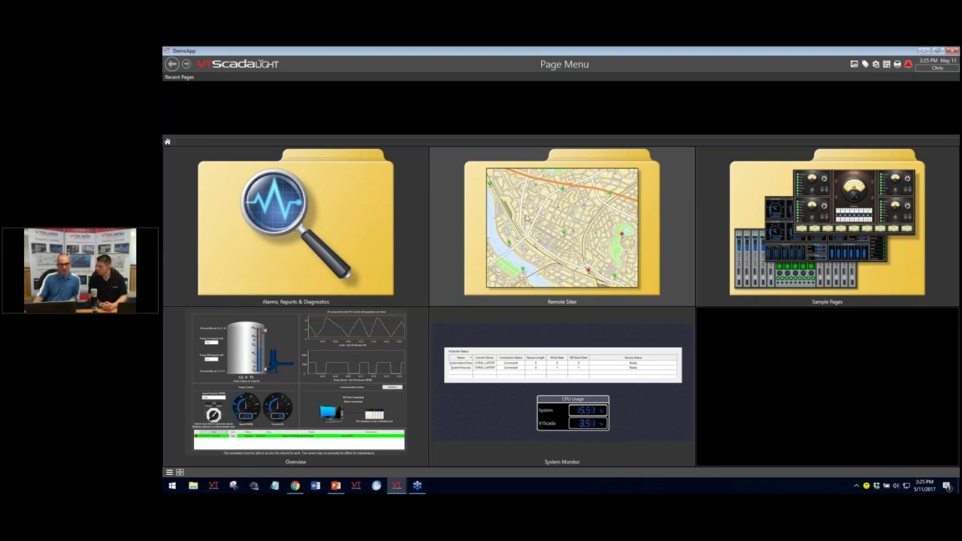
click(593, 299)
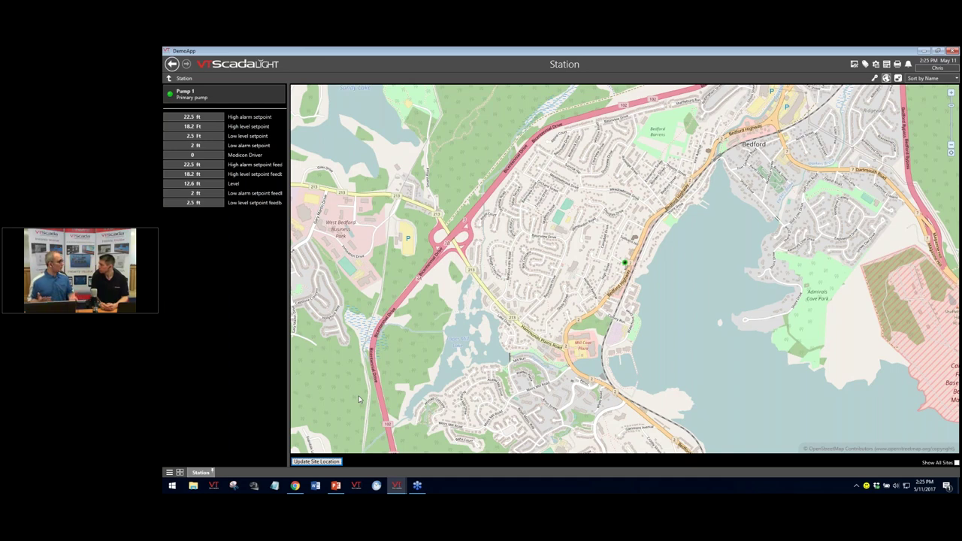
Inspect the Station site's alarms and I/O values from its map marker, and close the site details
scroll(359, 399, down, 1)
scroll(697, 235, up, 1)
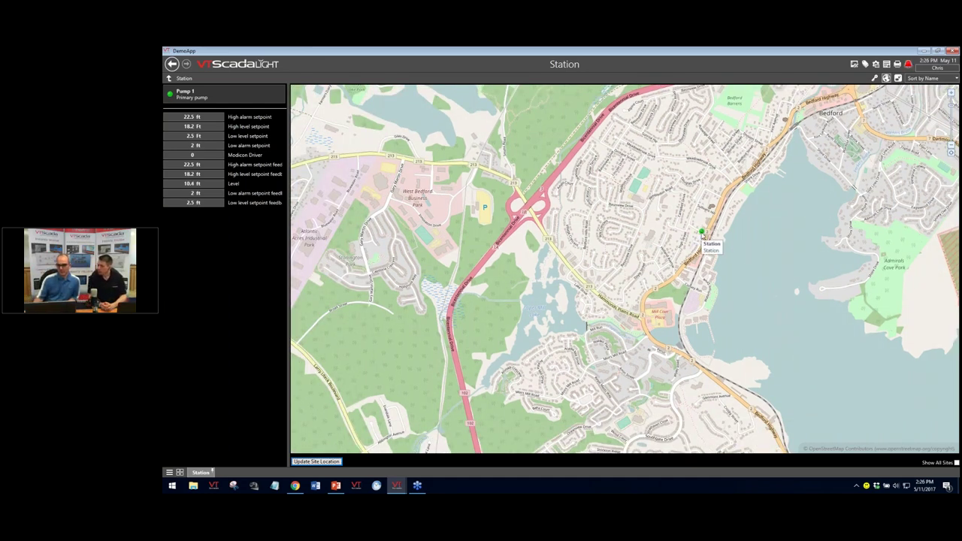
click(702, 235)
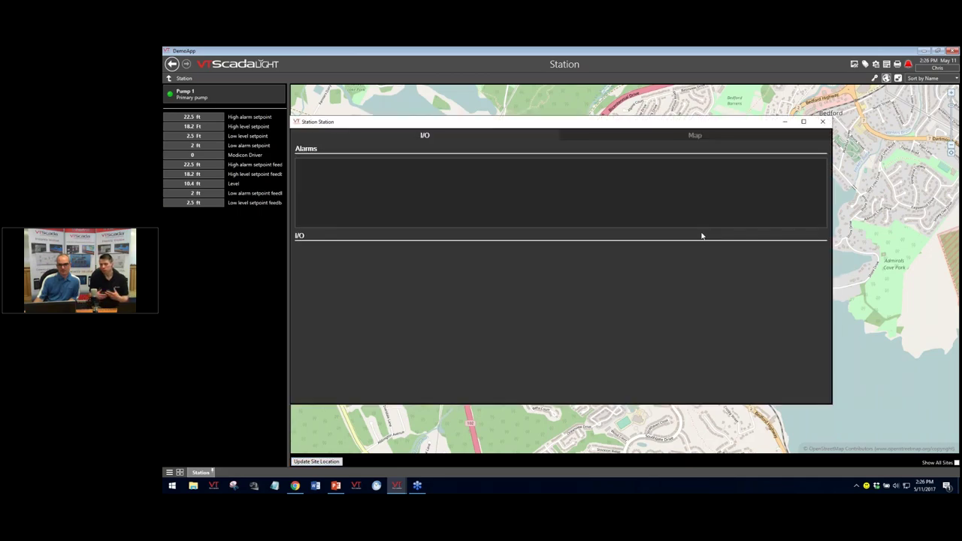
click(822, 121)
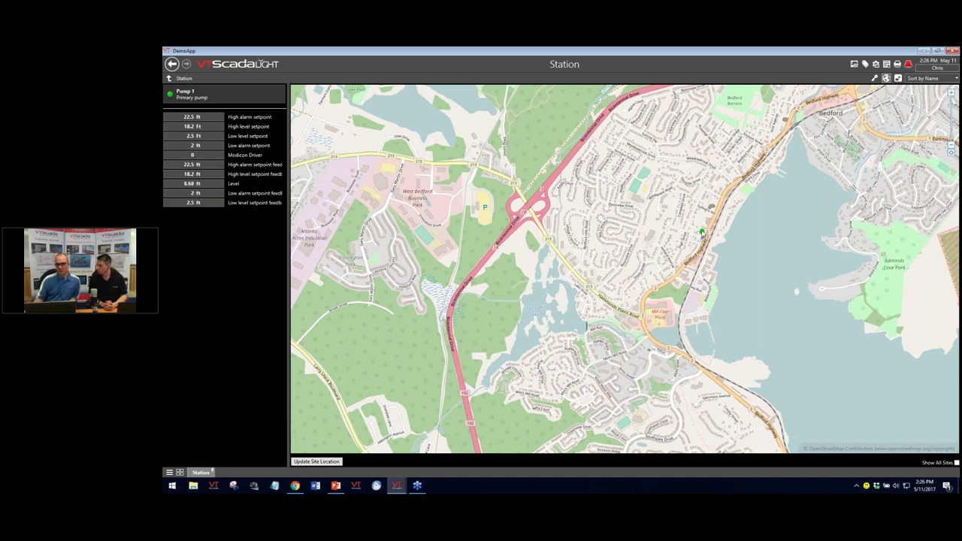
click(702, 234)
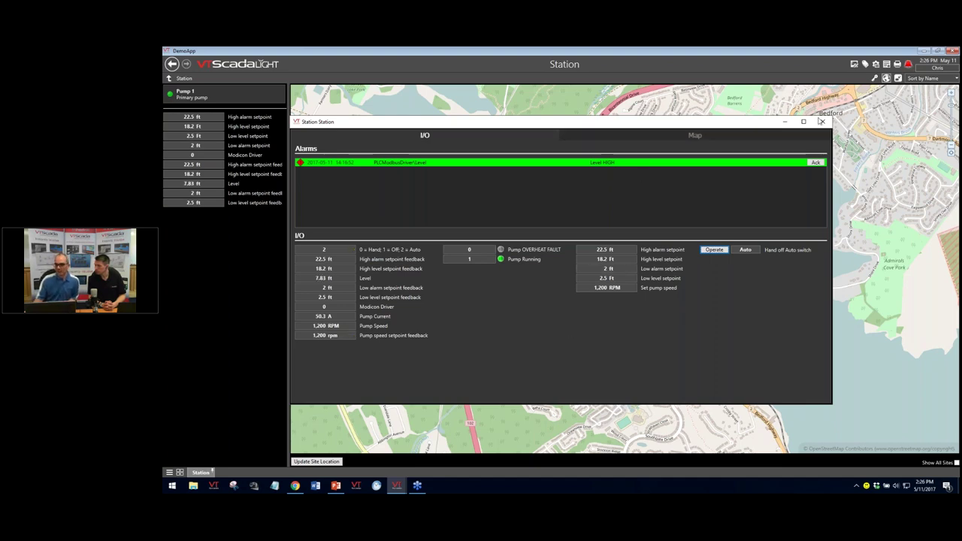
click(823, 121)
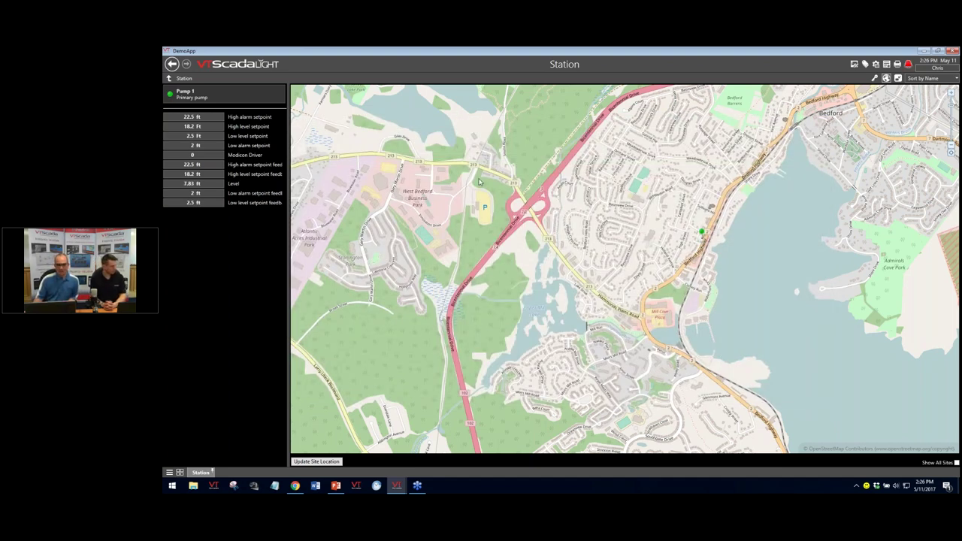
Go back to the Remote Sites page and switch to PowerPoint to show the Alarms Management Interface slide
click(172, 64)
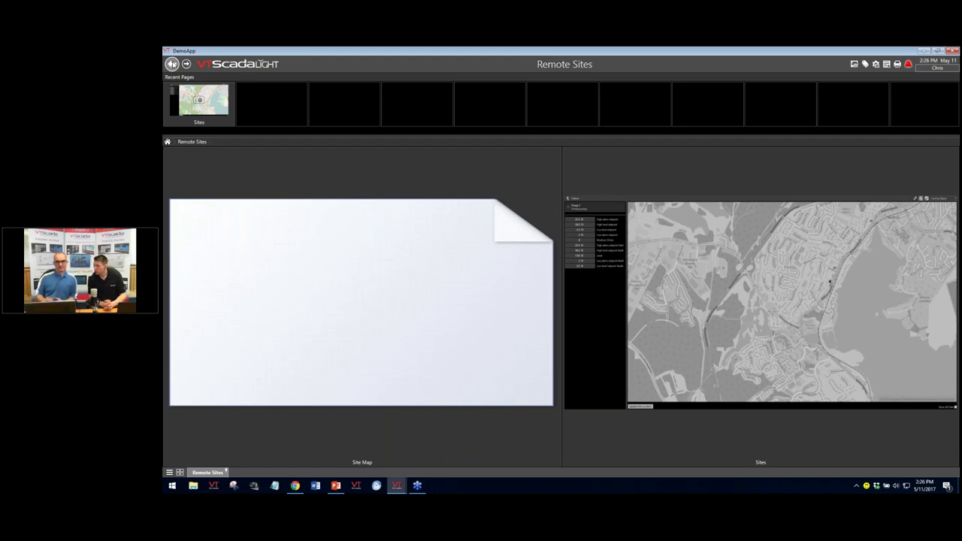
key(alt+Tab)
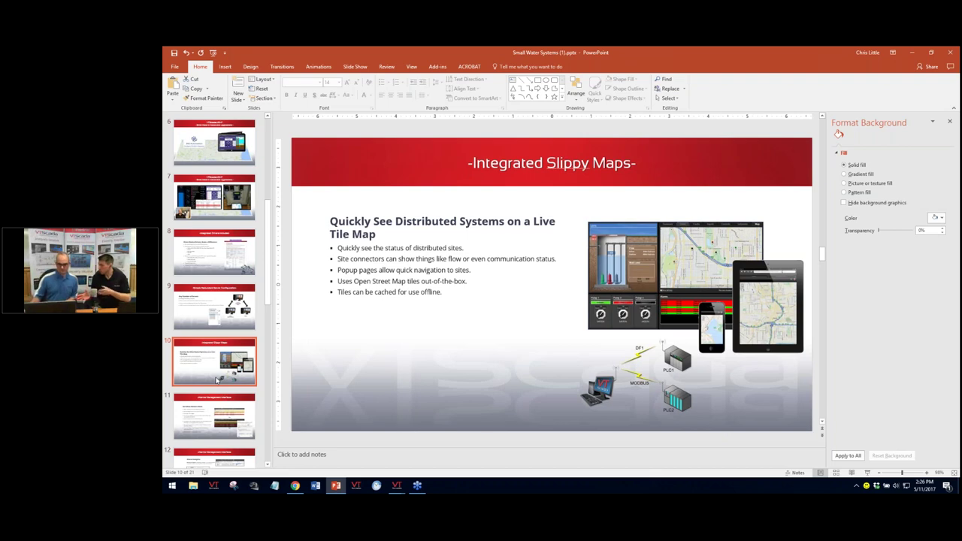
key(Down)
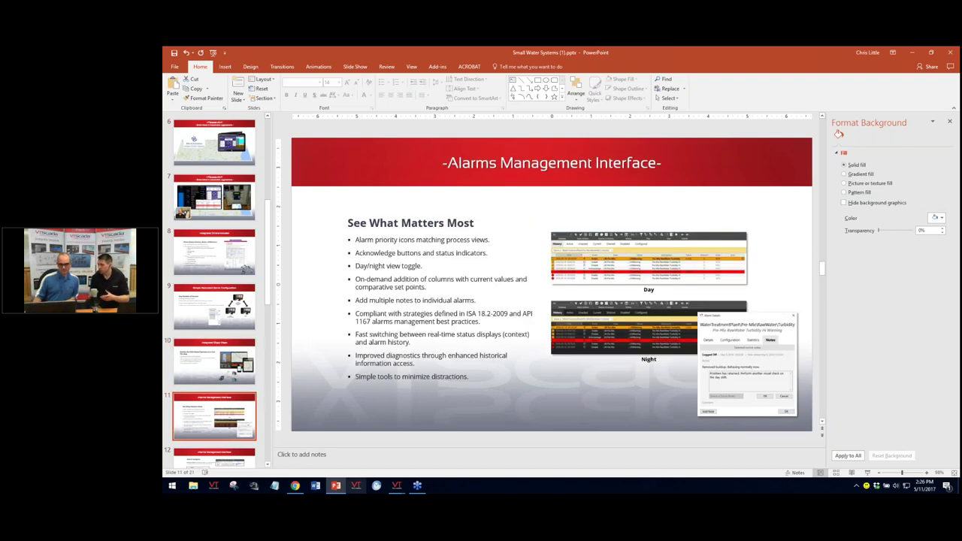
Switch back to DemoApp in VTScada and open the Alarms page from the Alarms, Reports & Diagnostics folder
click(396, 487)
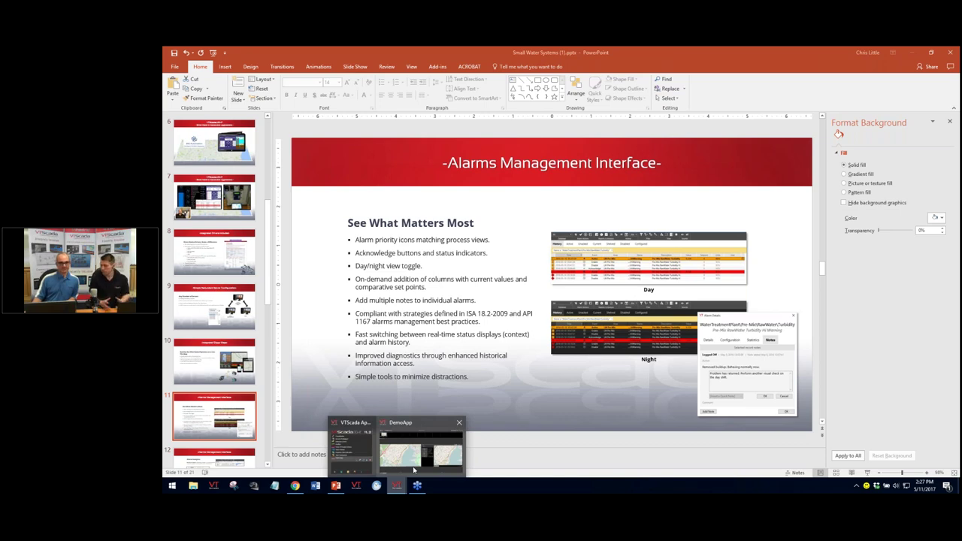
click(413, 469)
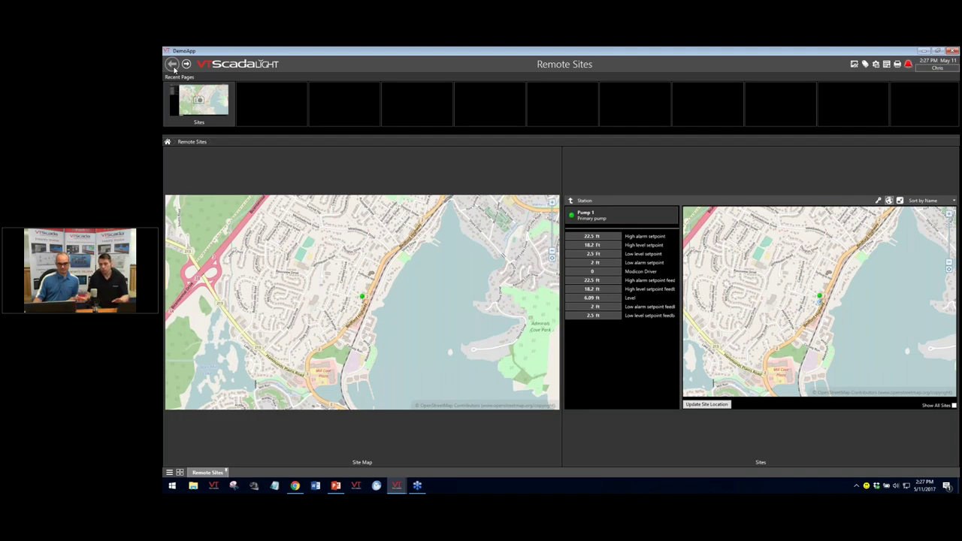
click(172, 65)
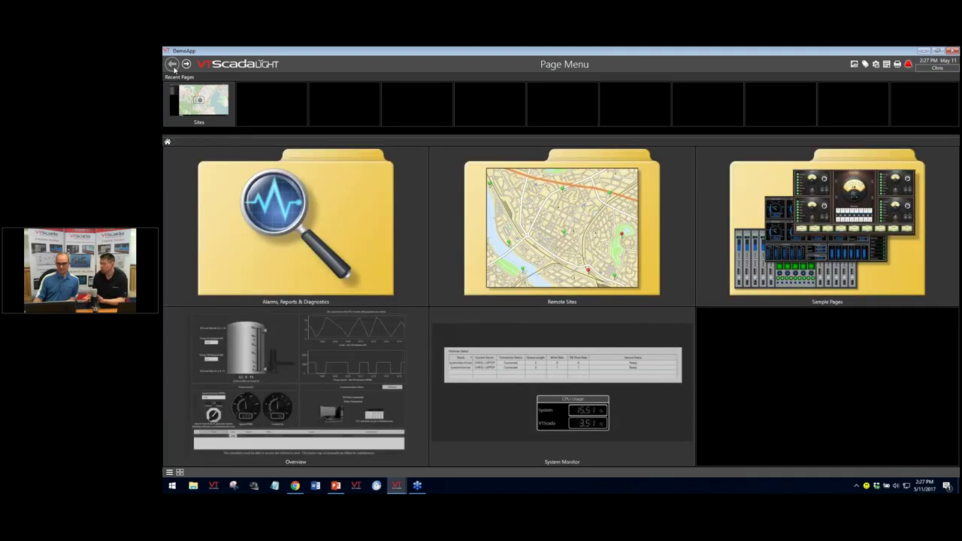
click(277, 247)
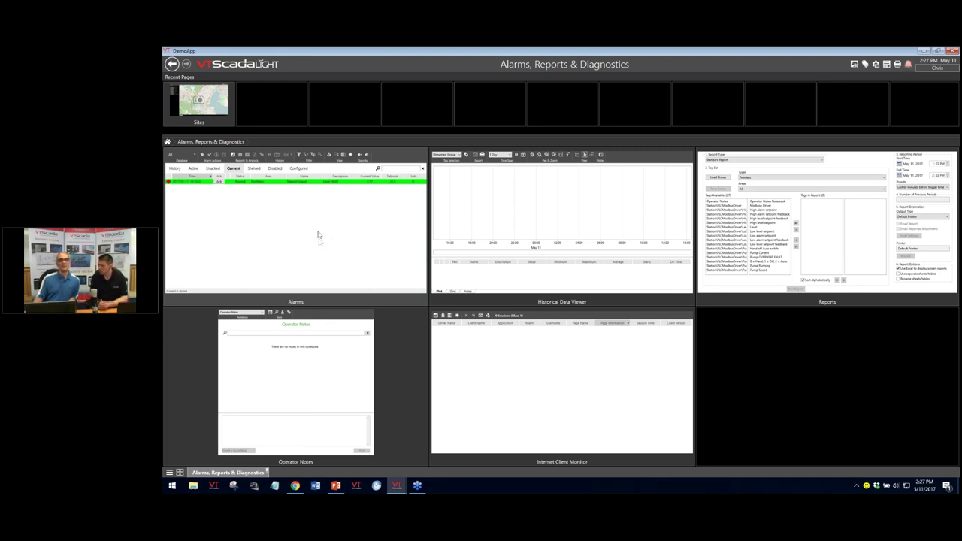
click(297, 219)
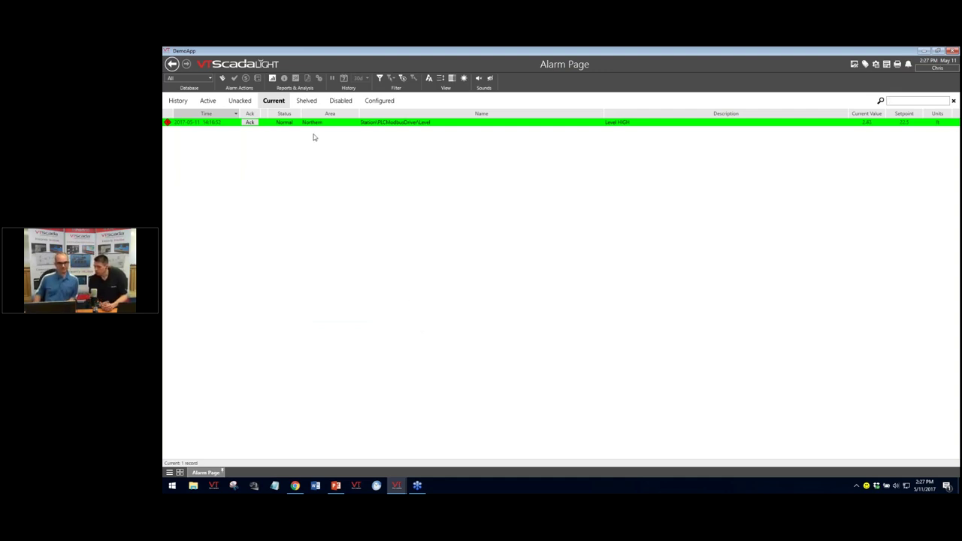
Review the alarm history and active alarms, and acknowledge the Level HIGH alarm in the unacknowledged list
click(177, 101)
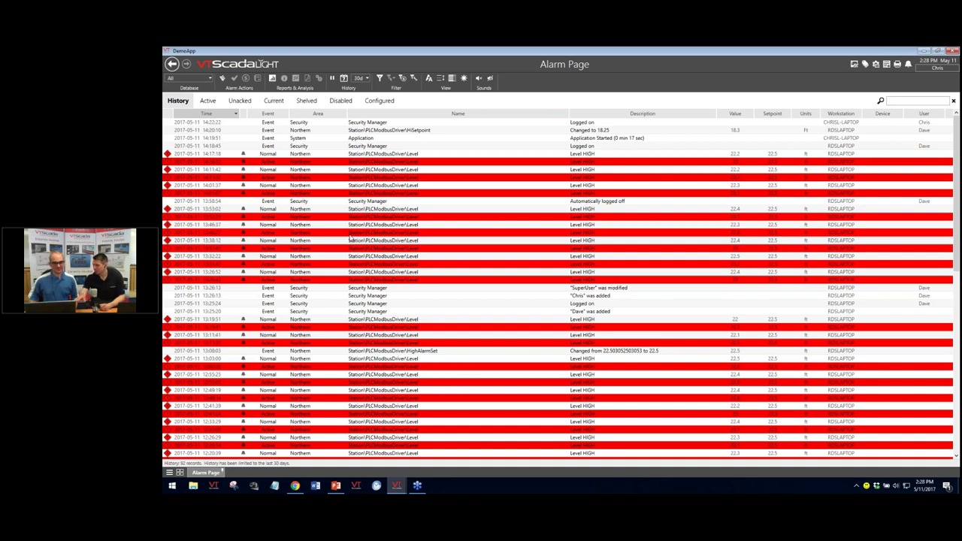
click(208, 101)
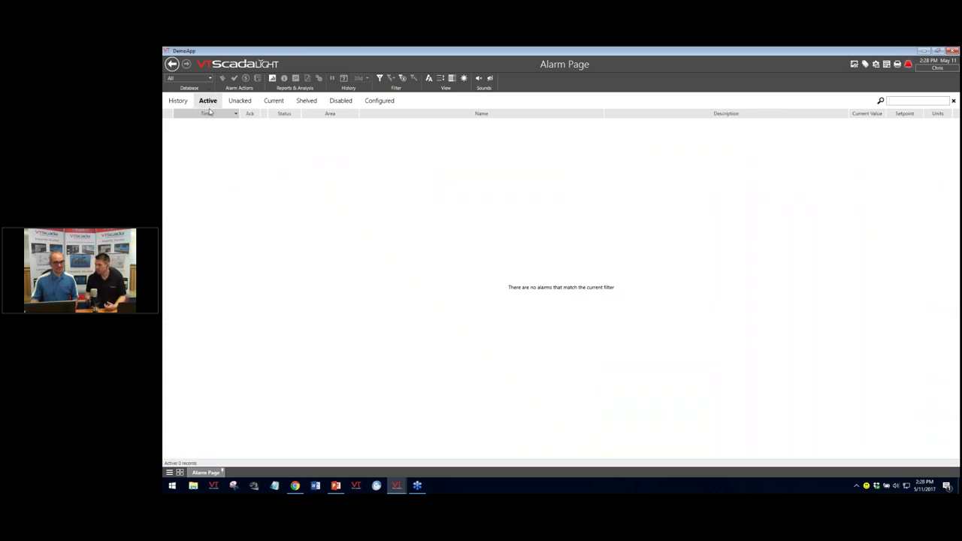
click(239, 100)
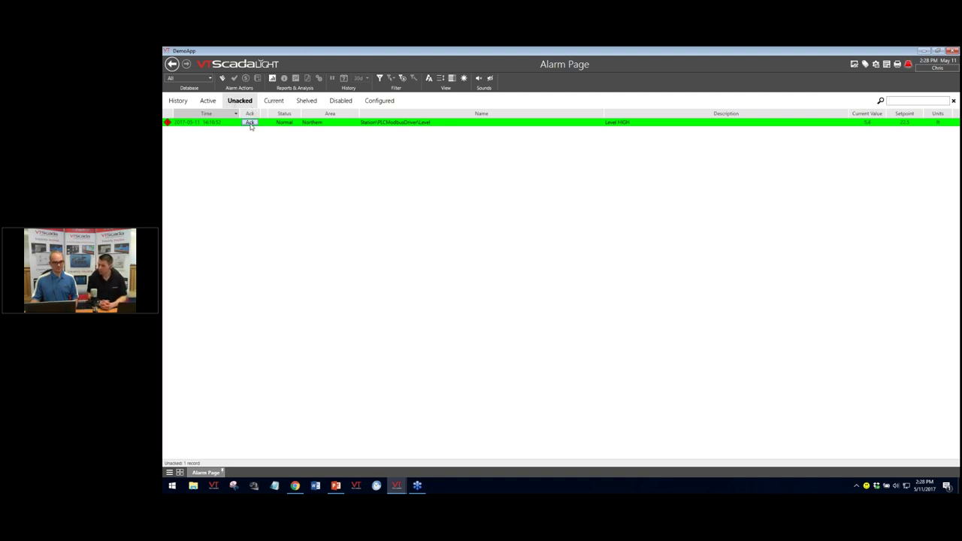
click(250, 122)
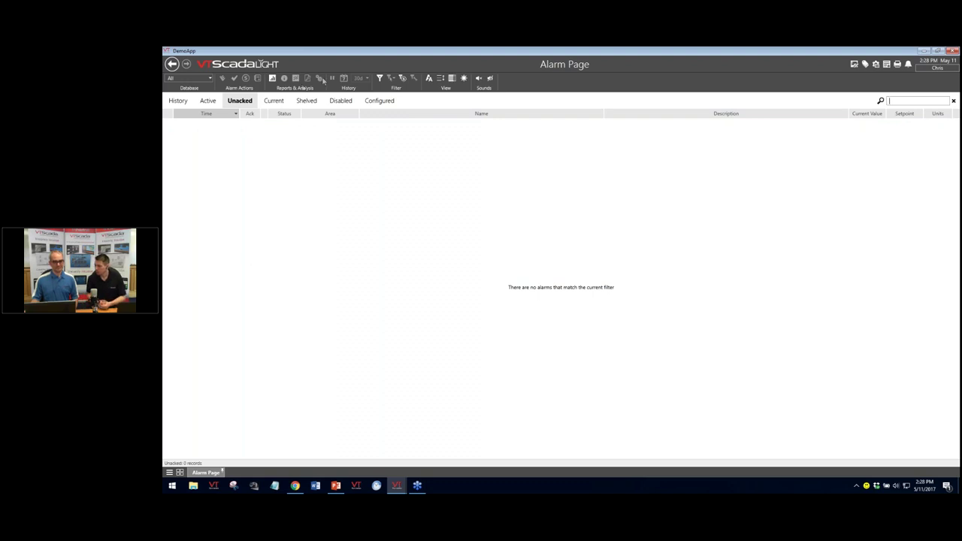
Check the current, historical and shelved alarm lists, and select the latest Security Manager logon event in the history
click(273, 101)
click(177, 102)
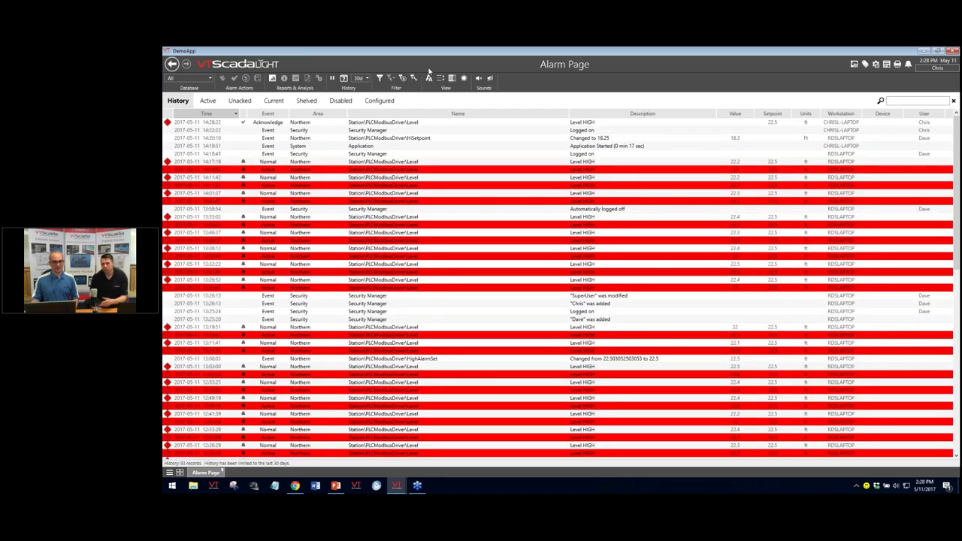
click(306, 100)
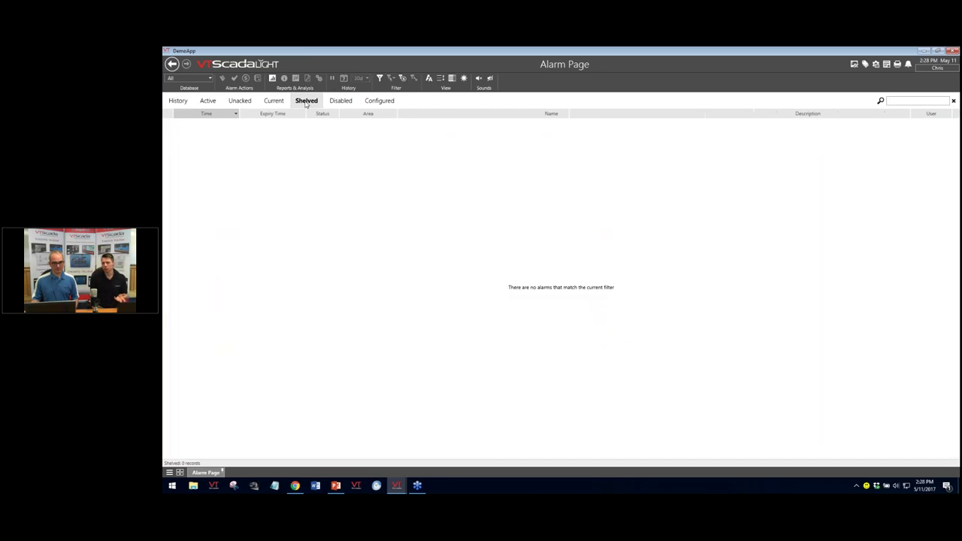
click(178, 102)
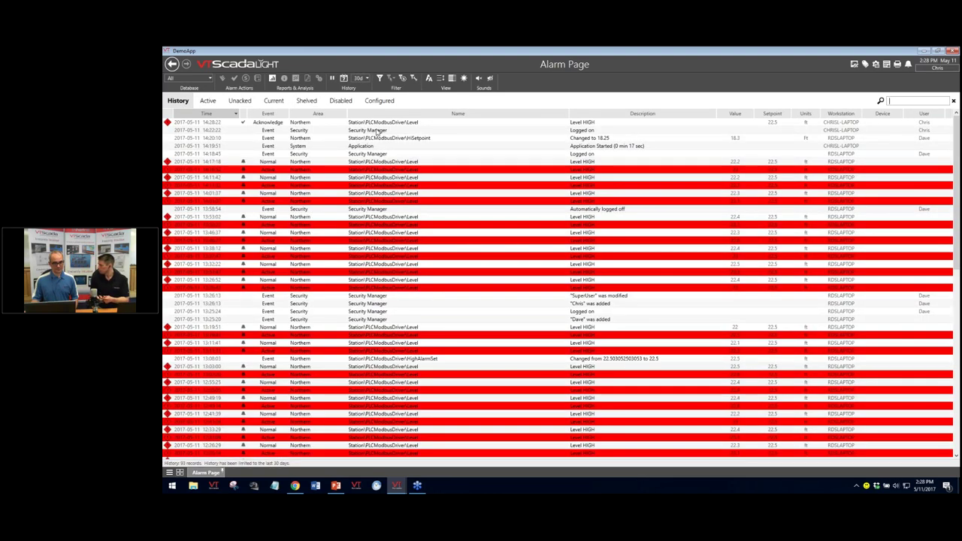
click(373, 132)
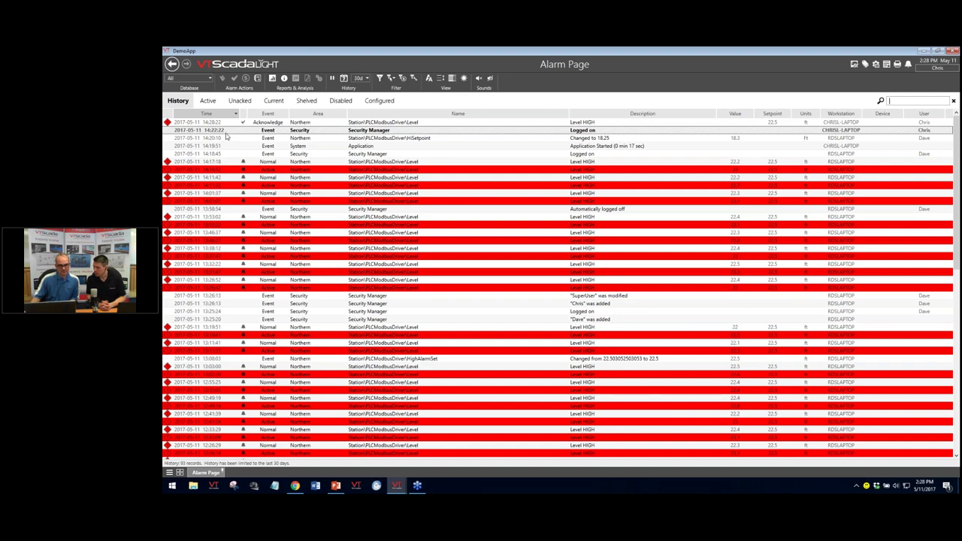
Inspect the shelving duration choices for the latest active Level HIGH alarm in the history without shelving it
right_click(269, 171)
click(297, 196)
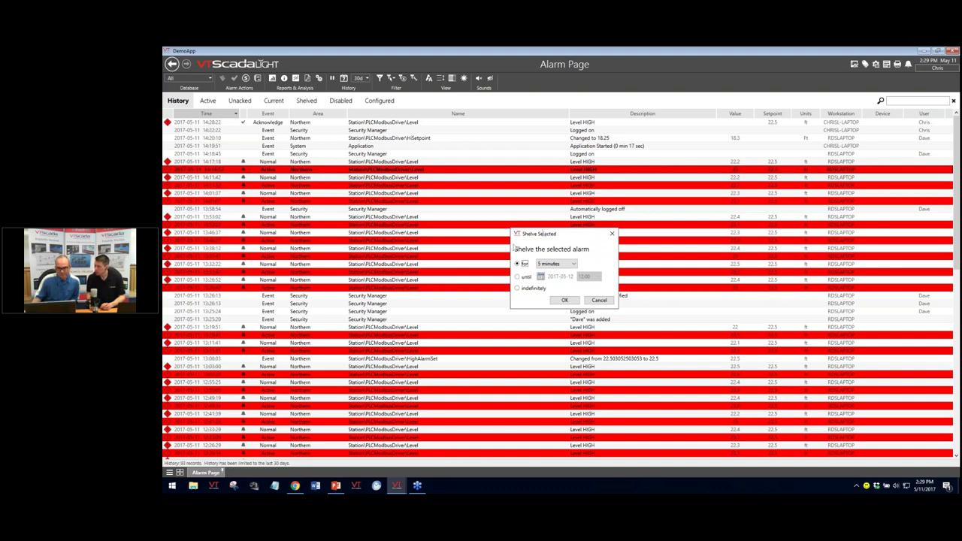
drag(582, 236, 535, 168)
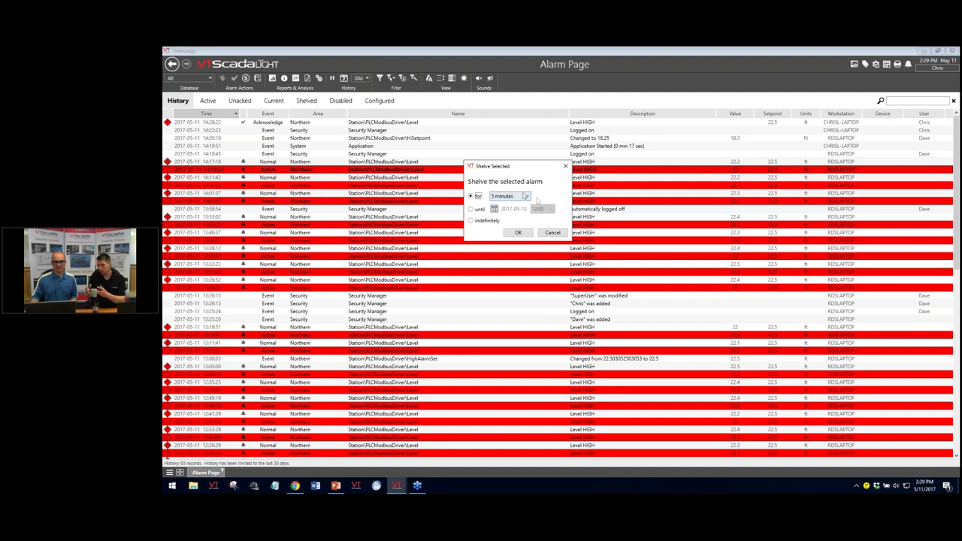
click(526, 197)
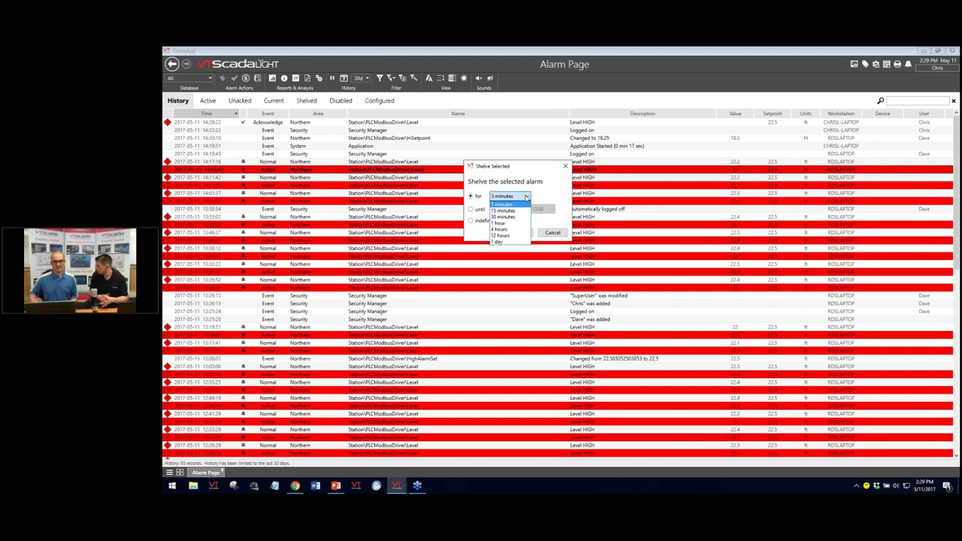
click(562, 234)
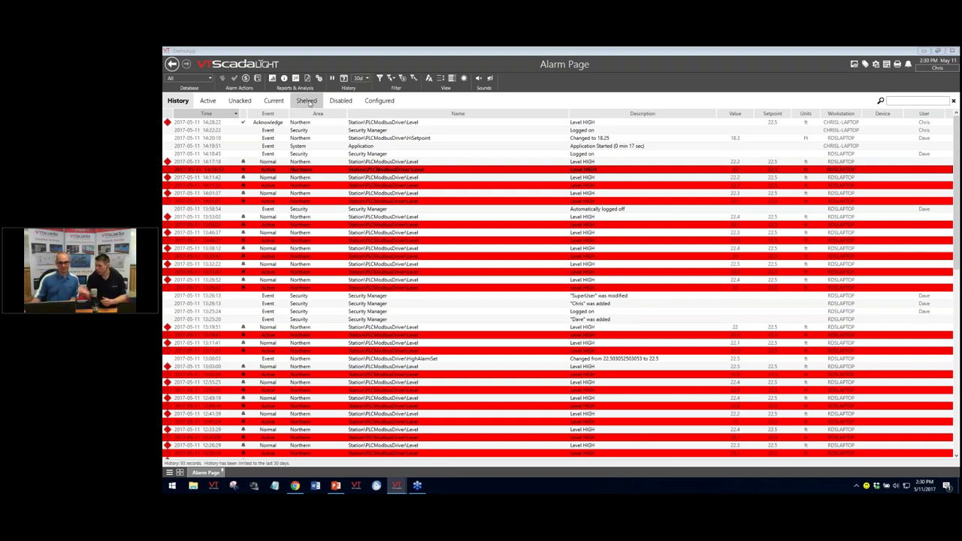
Show the shelved alarms list, open Alarm Reports and reposition the report window over the alarm page
click(307, 101)
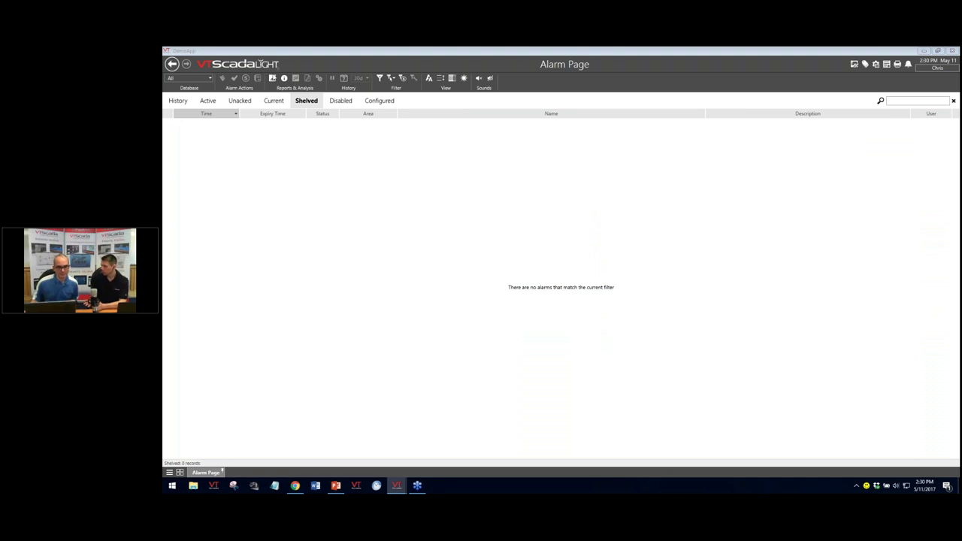
click(272, 78)
drag(604, 148, 485, 145)
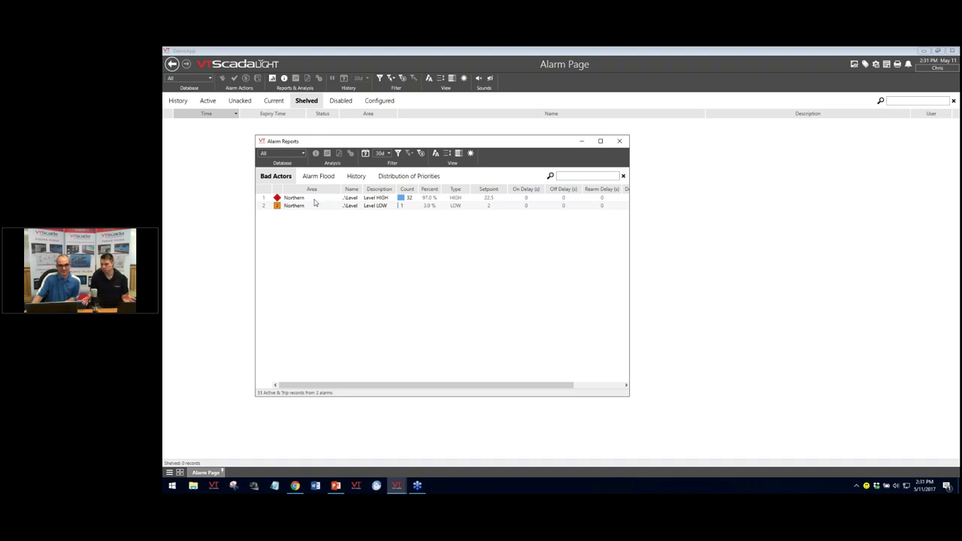
Examine the Level HIGH and Level LOW entries in the Bad Actors report and show the Alarm Flood chart
click(315, 200)
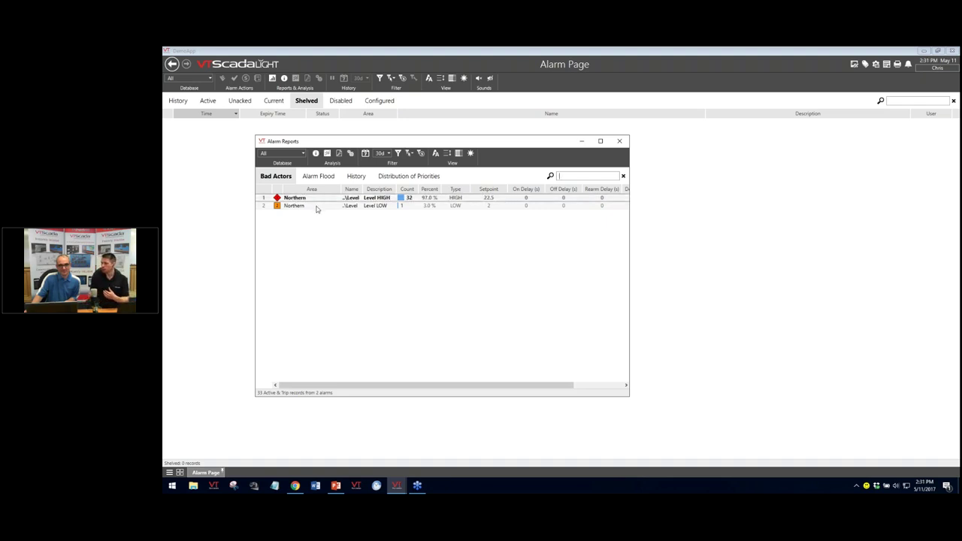
click(317, 207)
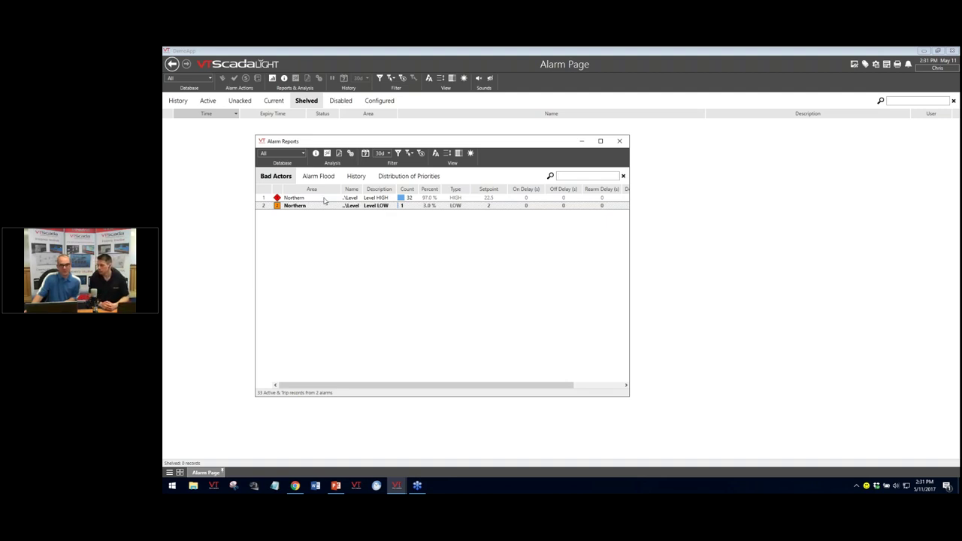
click(326, 199)
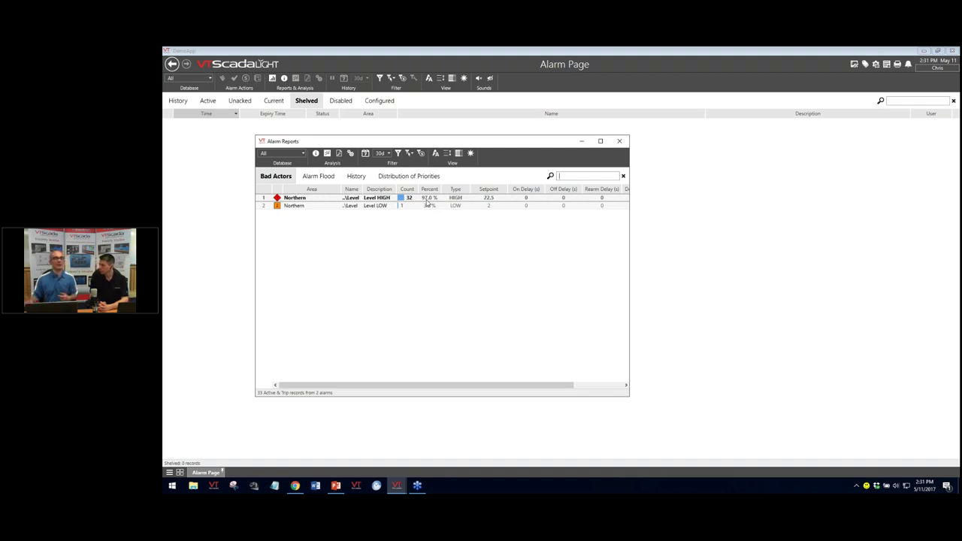
click(322, 178)
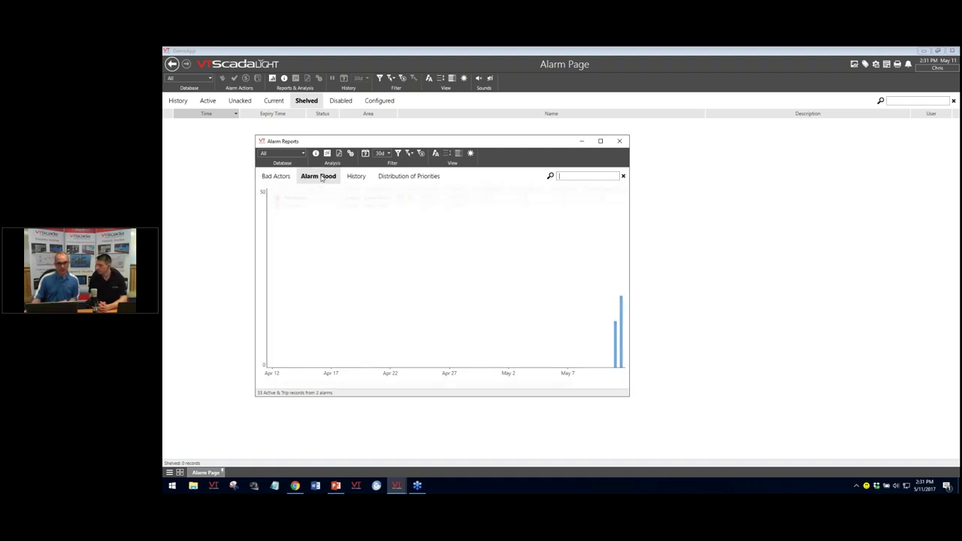
Drill into the May 11 00:00–12:00 bar of the Alarm Flood chart and review the History and Distribution of Priorities reports
mouse_move(613, 344)
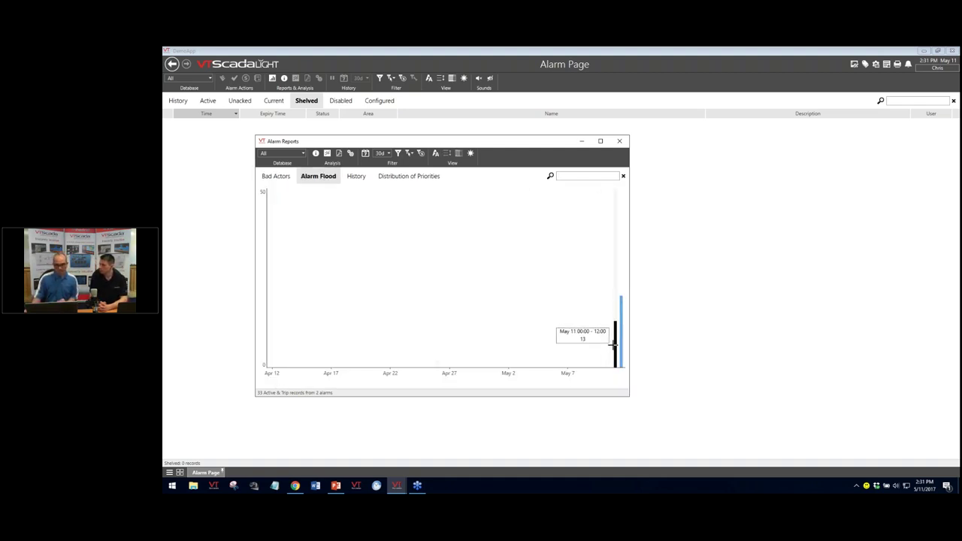
click(613, 344)
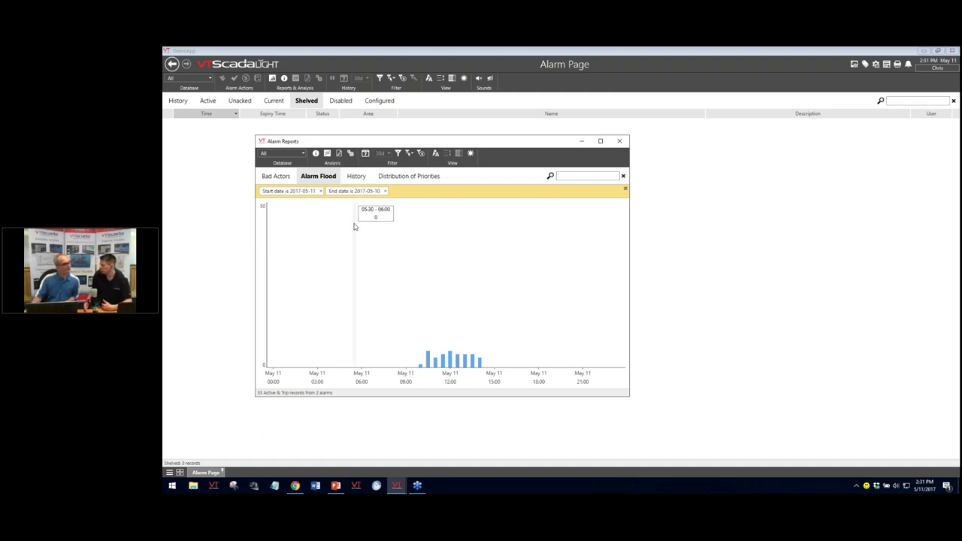
click(358, 178)
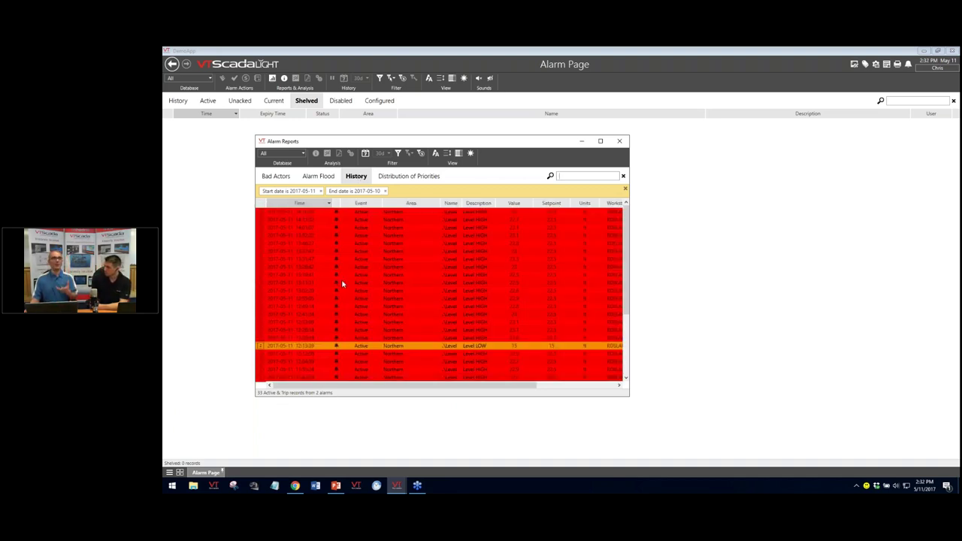
click(410, 178)
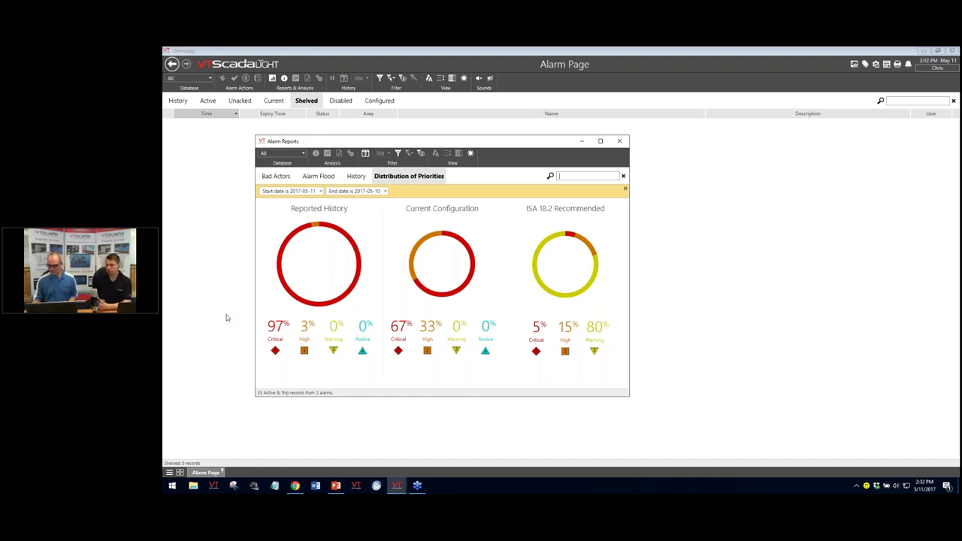
Examine the priority distribution report at full-screen size, restore its window and close Alarm Reports
click(600, 142)
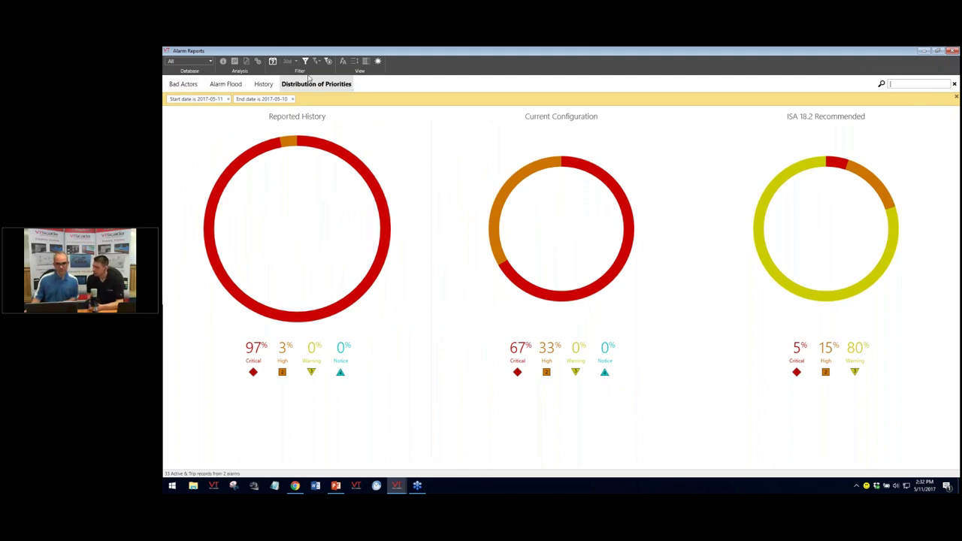
click(937, 50)
click(622, 142)
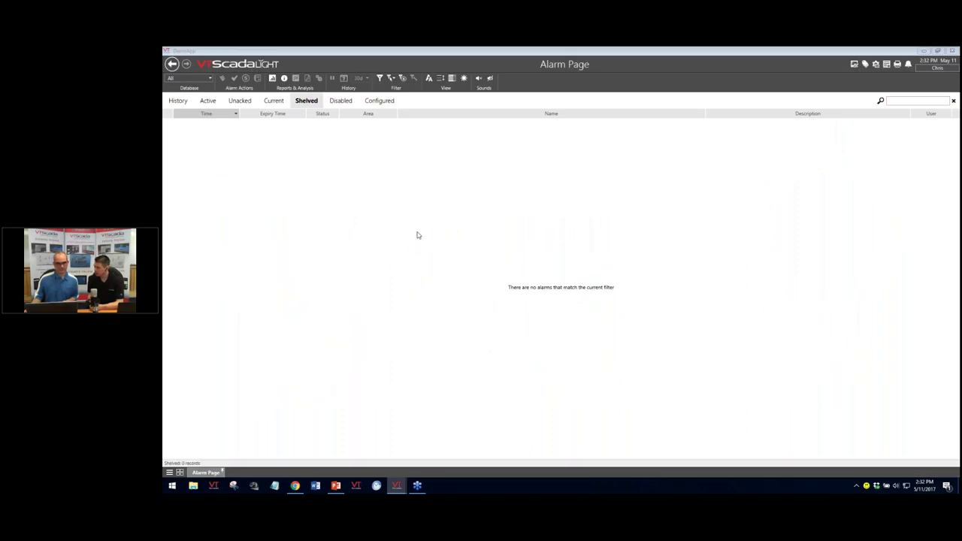
Show the alarm history, toggle the daytime/nighttime display and enlarge the list text by two sizes
click(177, 100)
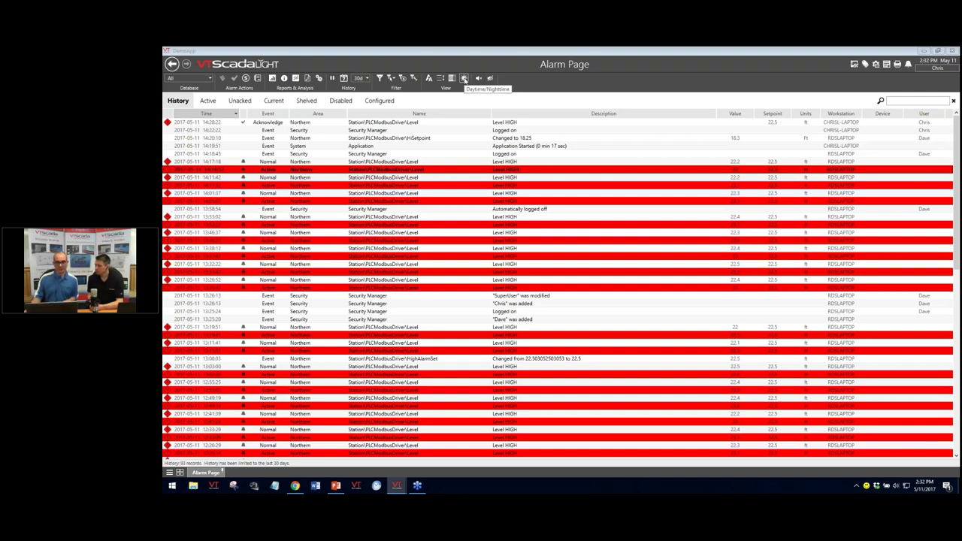
click(464, 78)
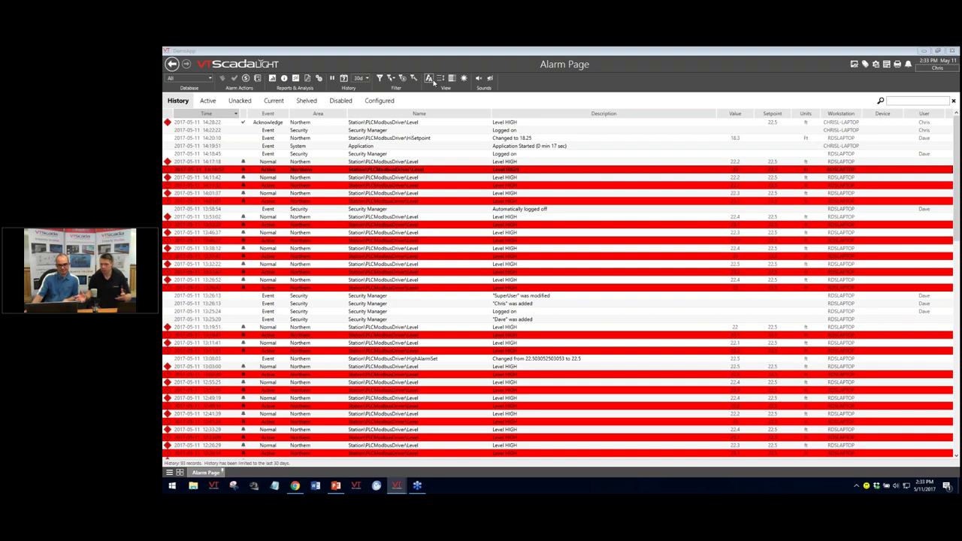
click(430, 80)
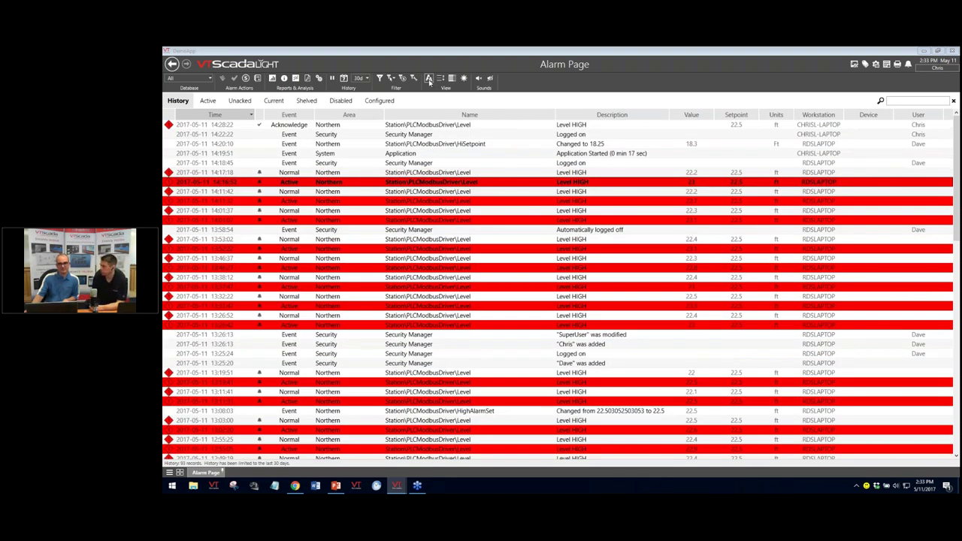
click(429, 79)
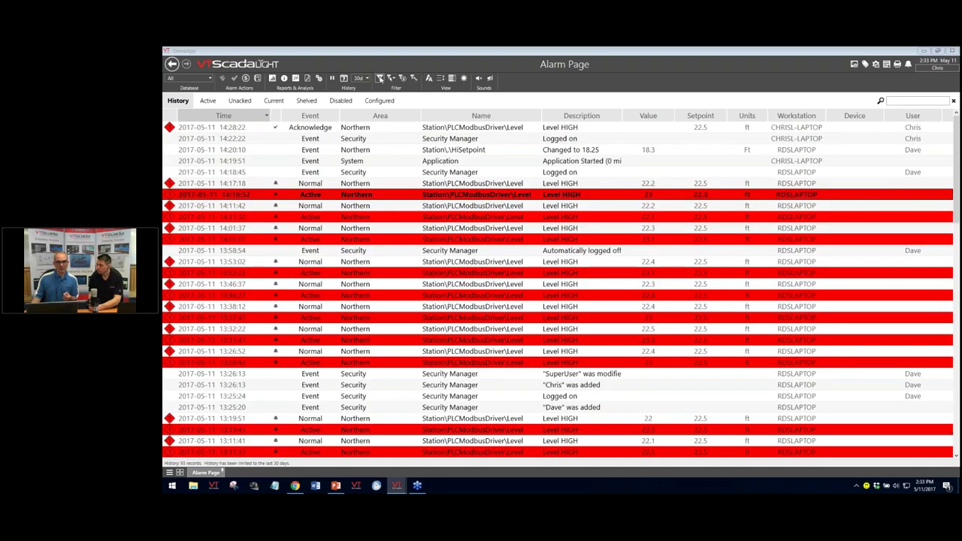
Inspect the Advanced Filtering criteria for alarms and events without applying a filter
click(379, 78)
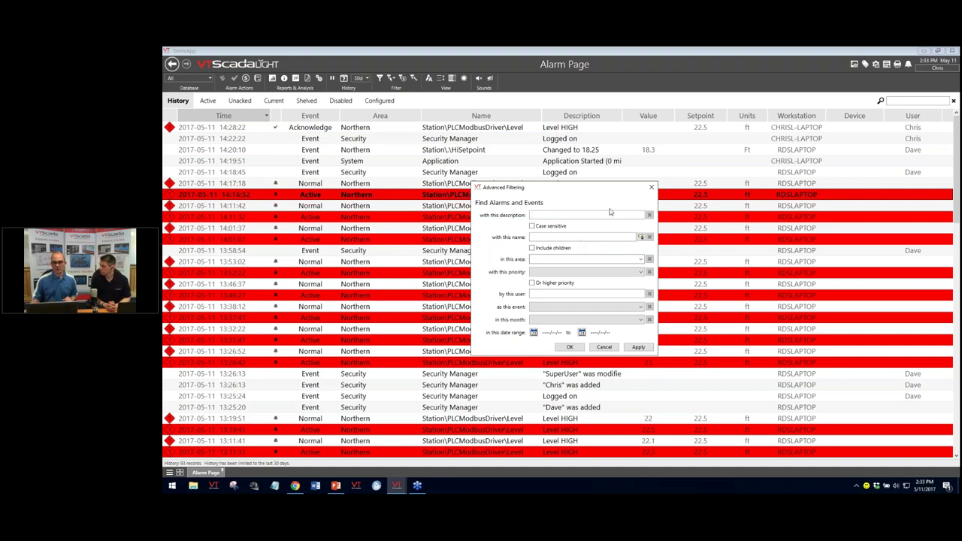
click(651, 187)
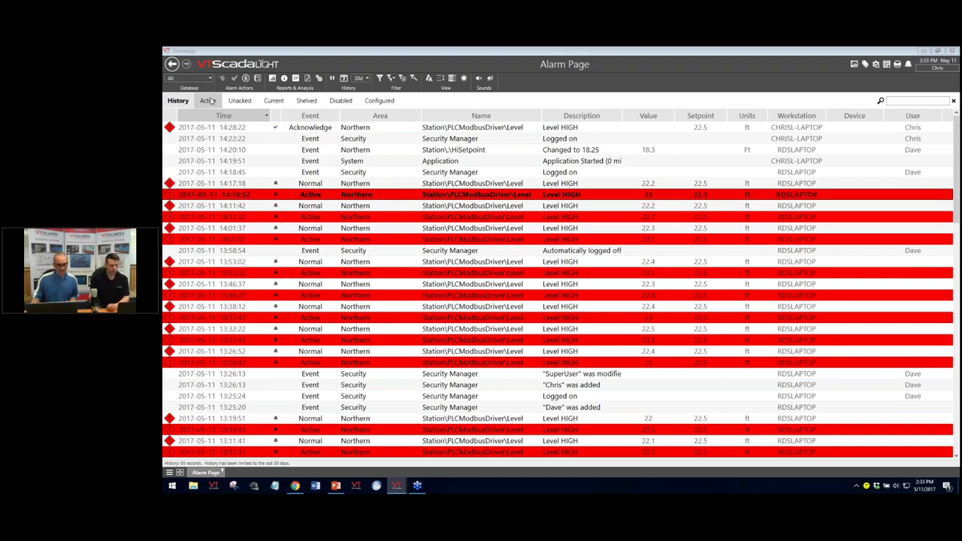
Add the note "Bad thing." to the Level LOW alarm in the active alarms list
right_click(310, 202)
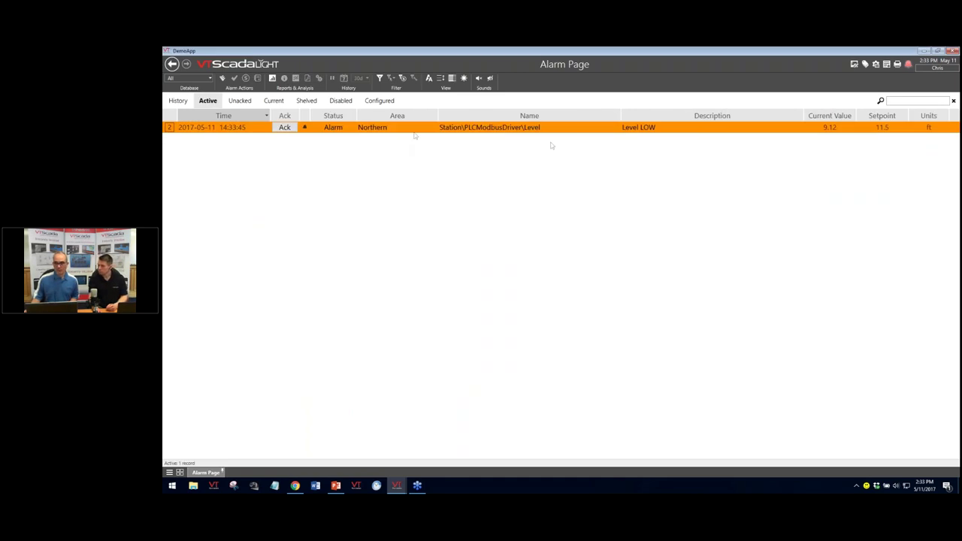
right_click(417, 130)
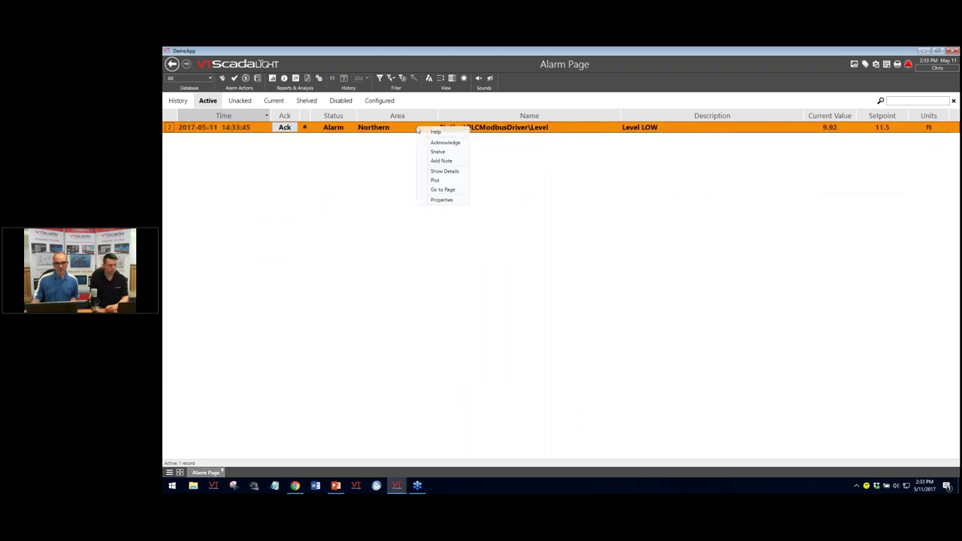
click(441, 161)
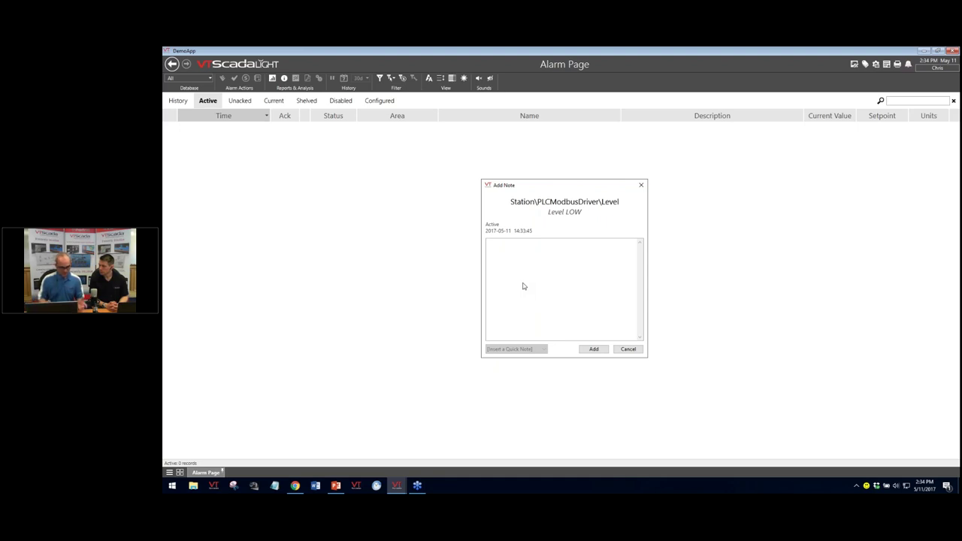
text(Bad)
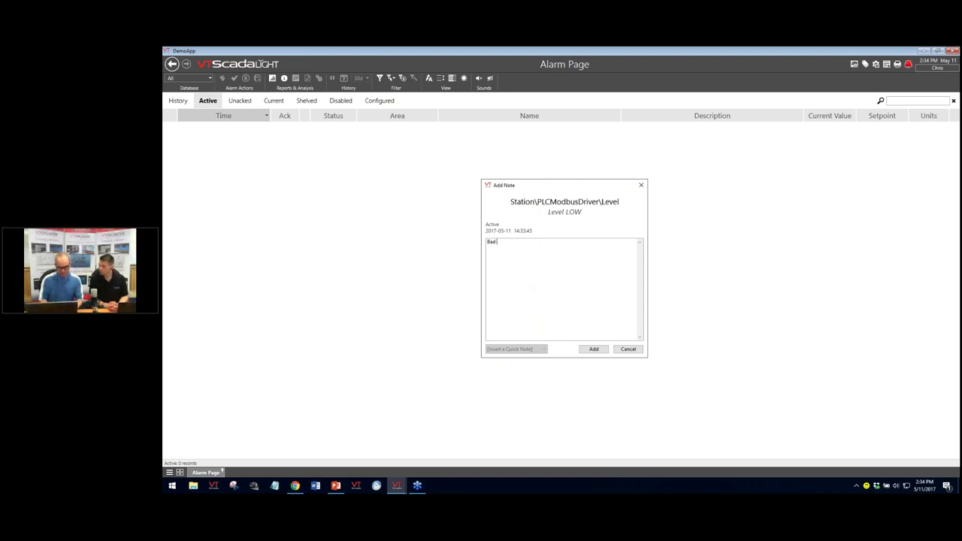
text( thing.)
click(595, 348)
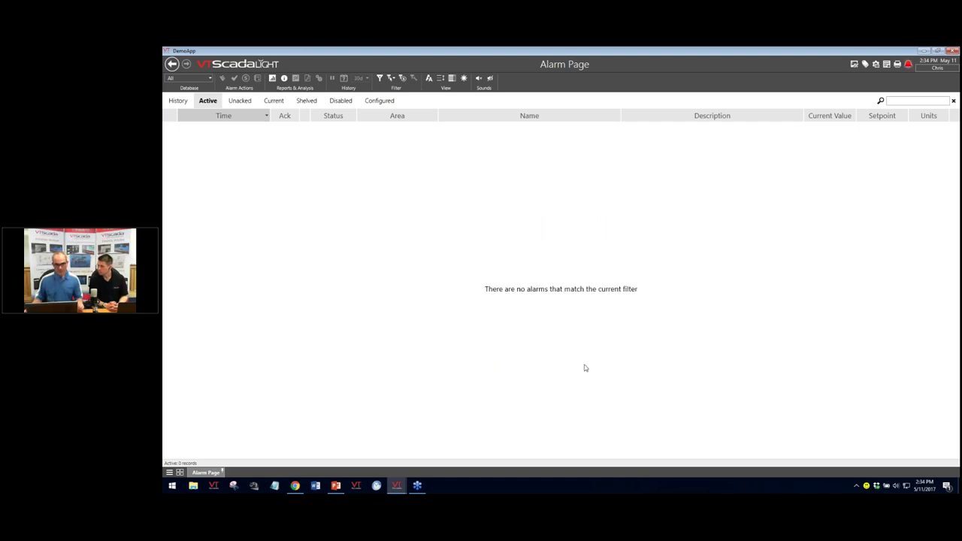
Check the alarm history and add the note "Bad thing" to the Level LOW alarm in the unacknowledged list
click(179, 101)
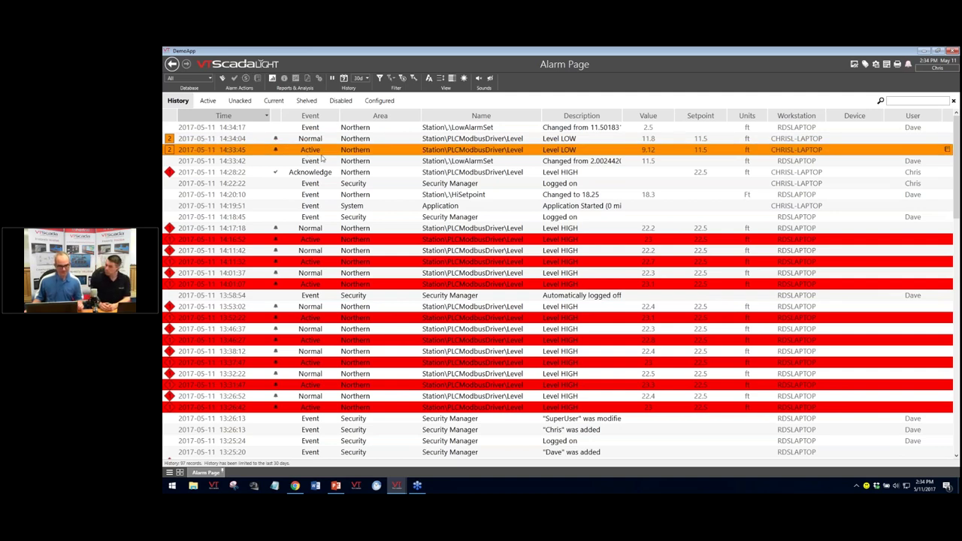
click(241, 101)
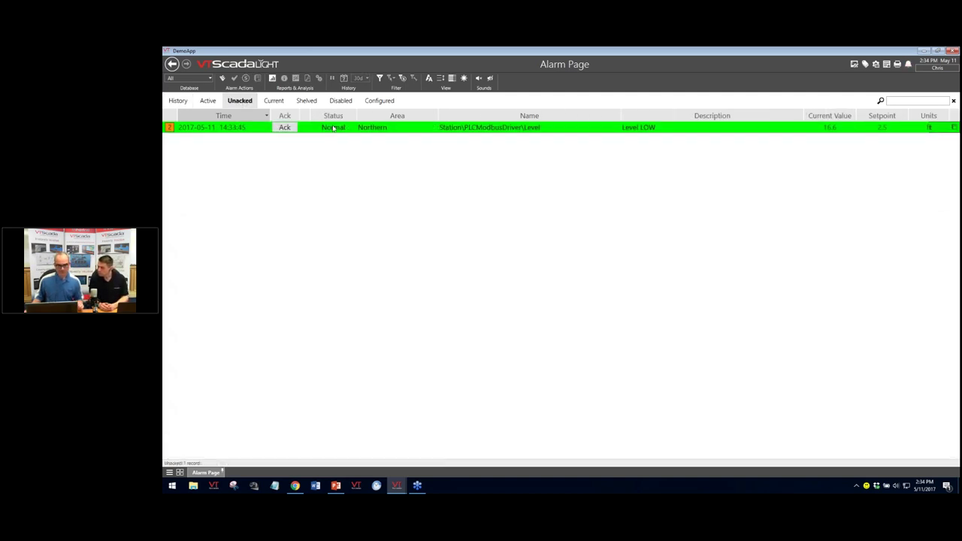
right_click(333, 128)
click(355, 160)
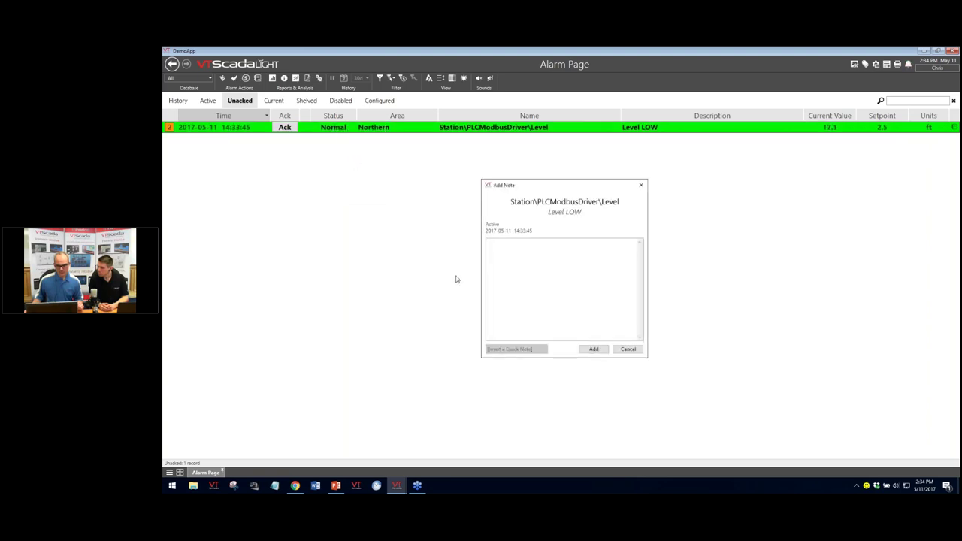
click(562, 261)
text(Bad thing)
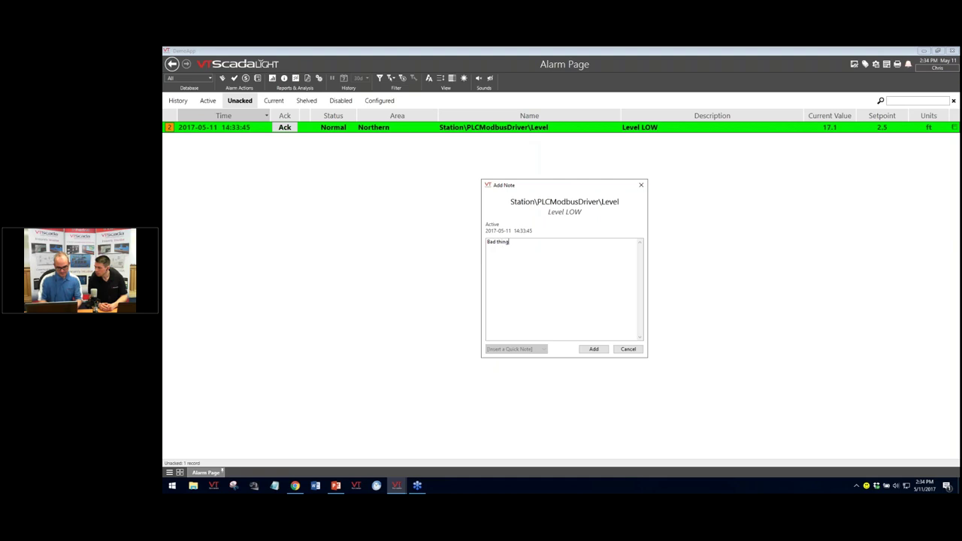
click(593, 349)
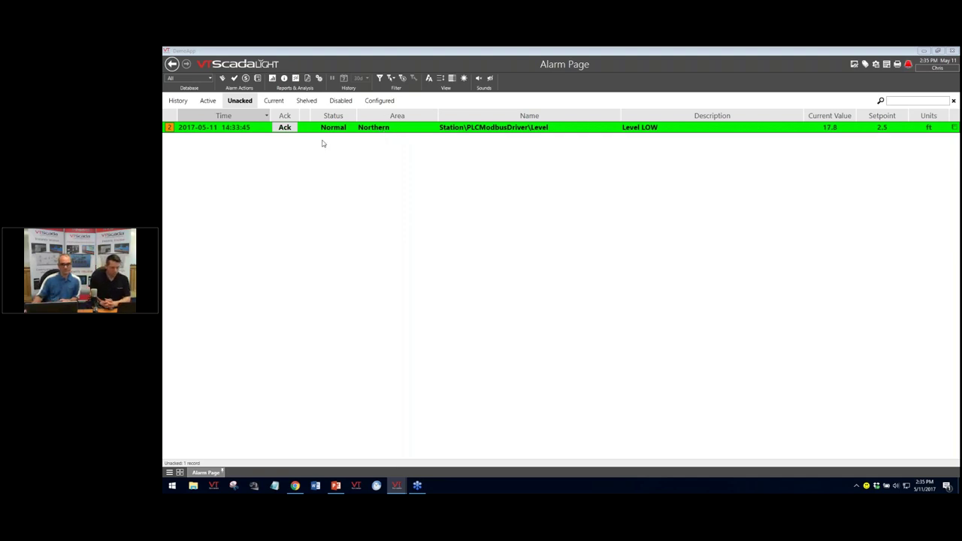
Acknowledge the Level LOW alarm and open the Overview page from the page menu
click(285, 128)
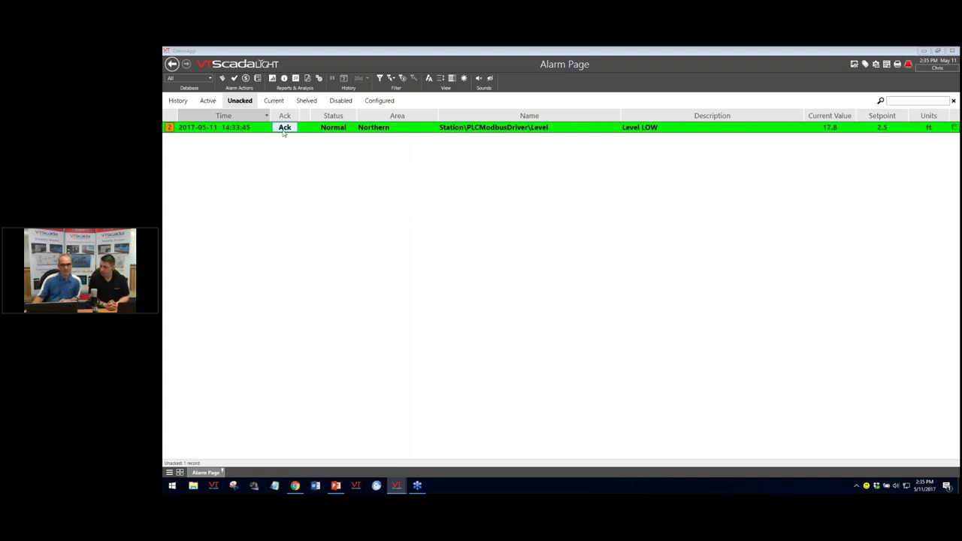
click(172, 64)
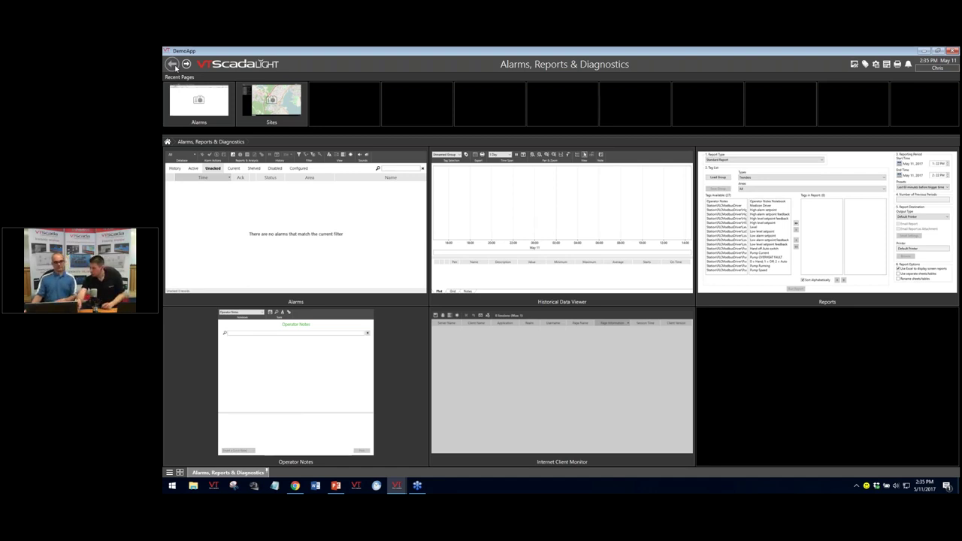
click(173, 65)
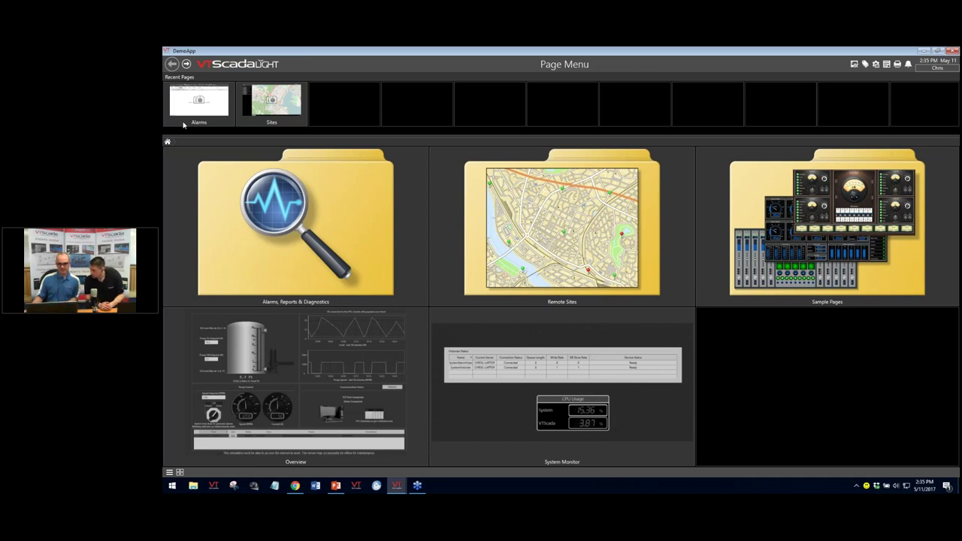
click(391, 346)
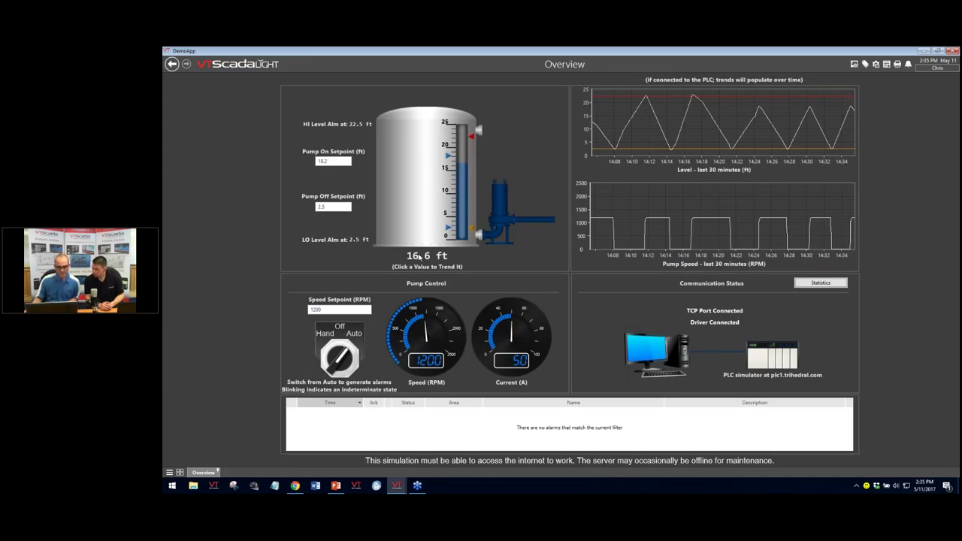
Open the tank level trend in the Historical Data Viewer, zoom to a 30-minute span and enlarge the viewer window
click(419, 257)
drag(617, 174, 442, 172)
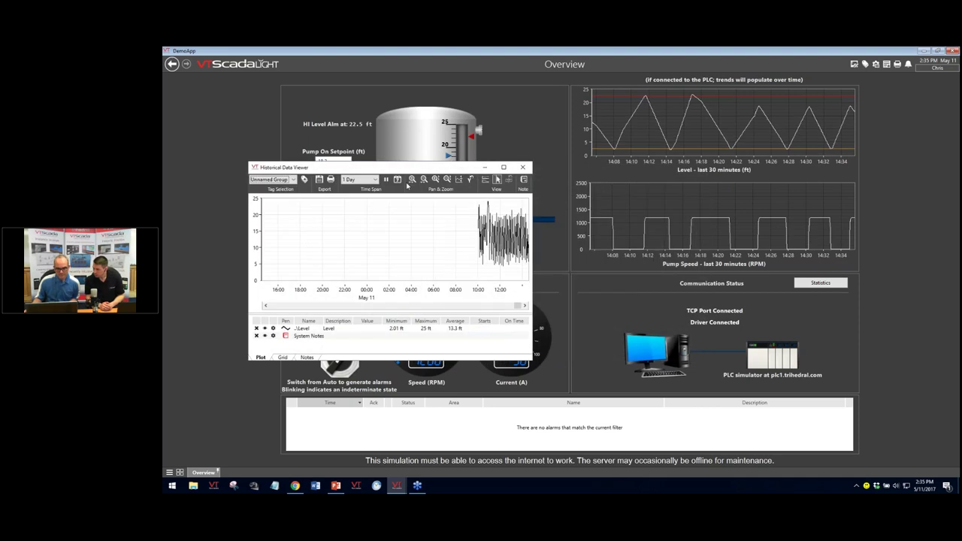
click(411, 178)
scroll(497, 238, up, 3)
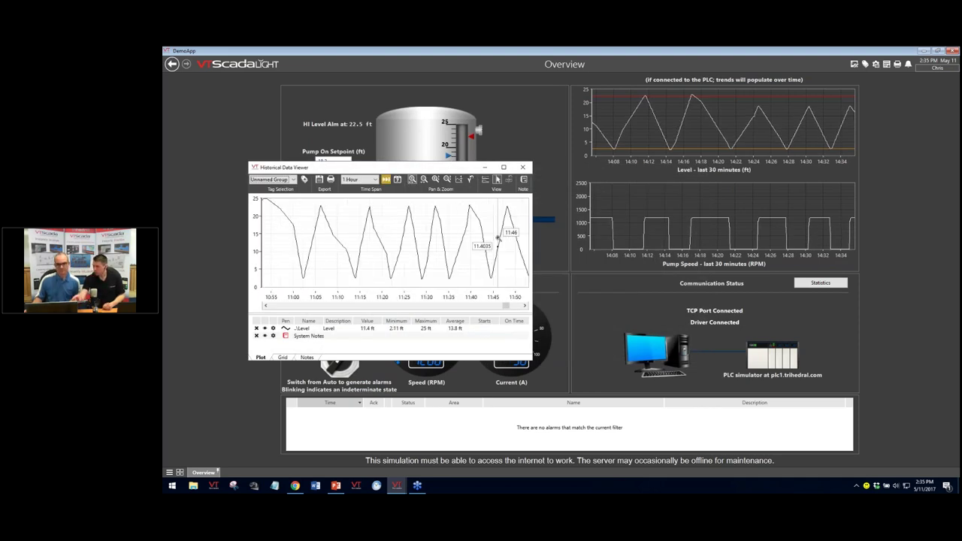
scroll(490, 248, up, 1)
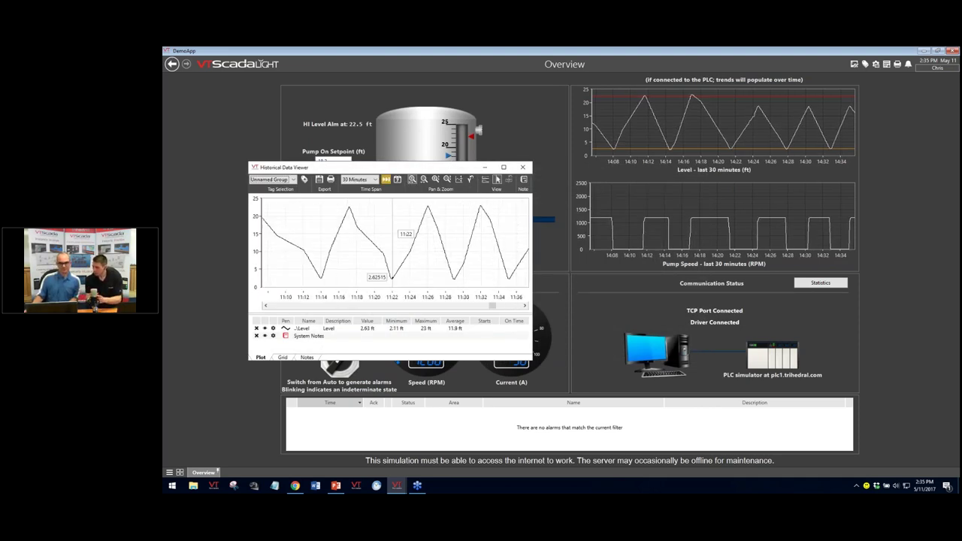
drag(535, 160, 703, 117)
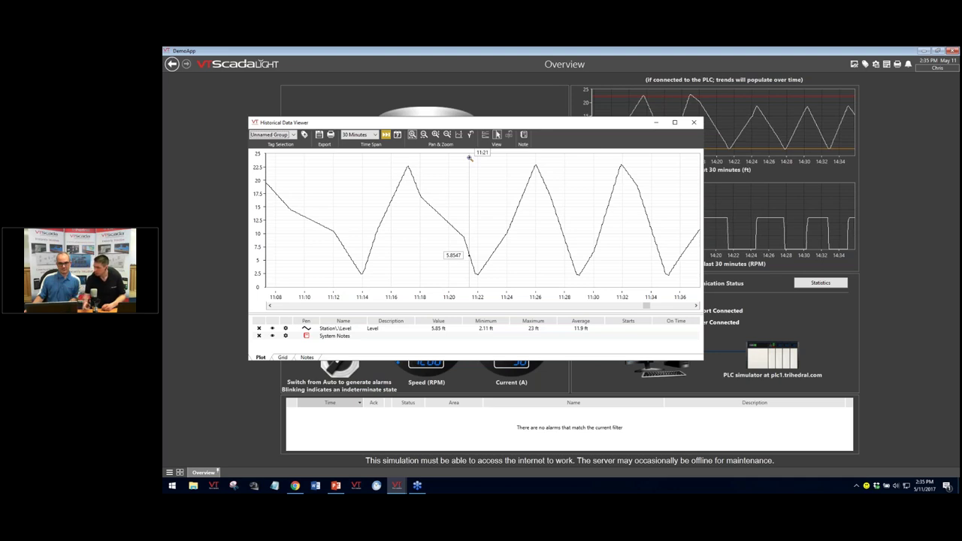
Add the system note "This is a note." to the tank level trend at about 11:24
double_click(333, 336)
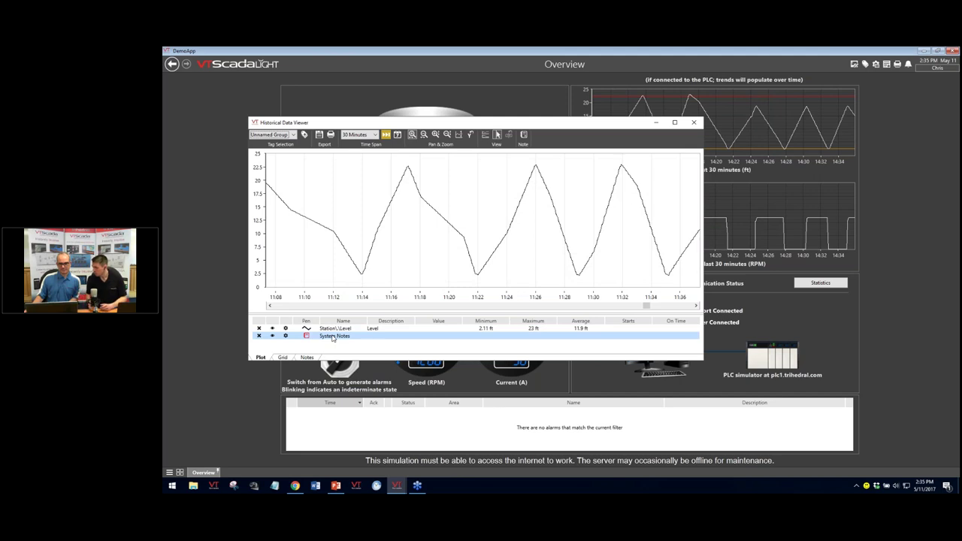
key(Escape)
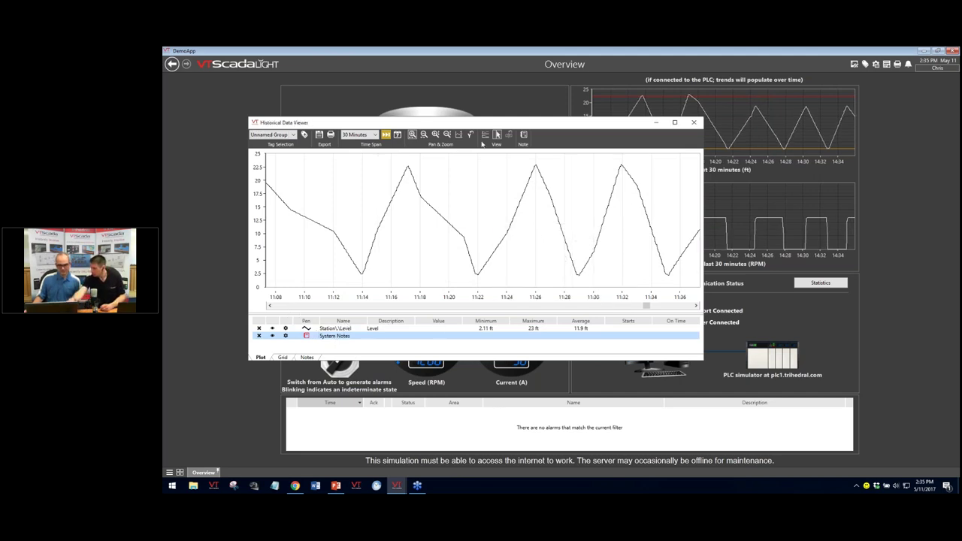
click(524, 135)
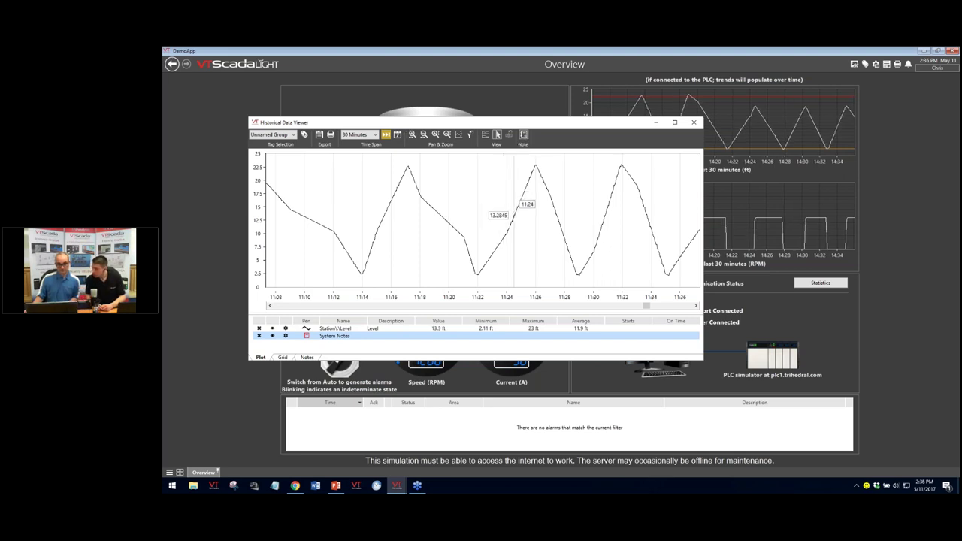
click(517, 211)
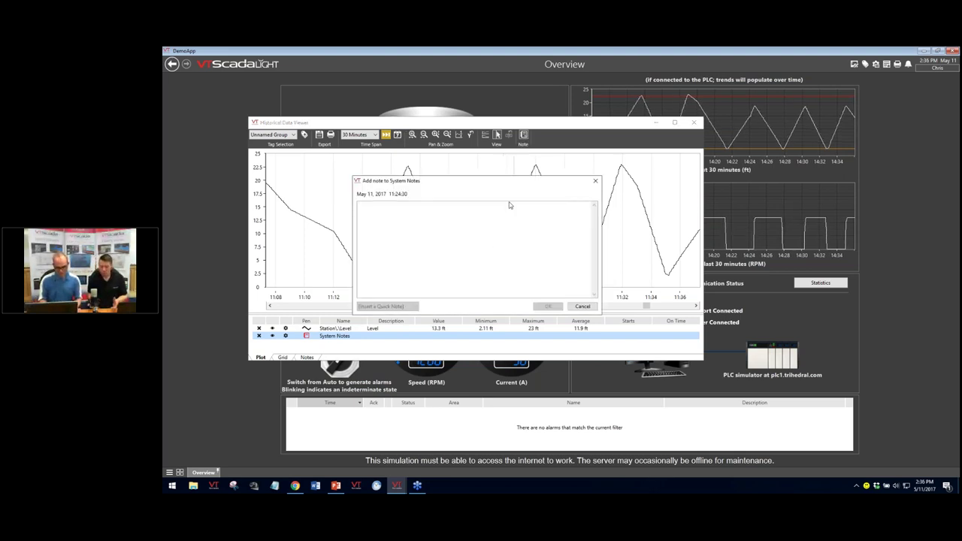
text(This is a note.)
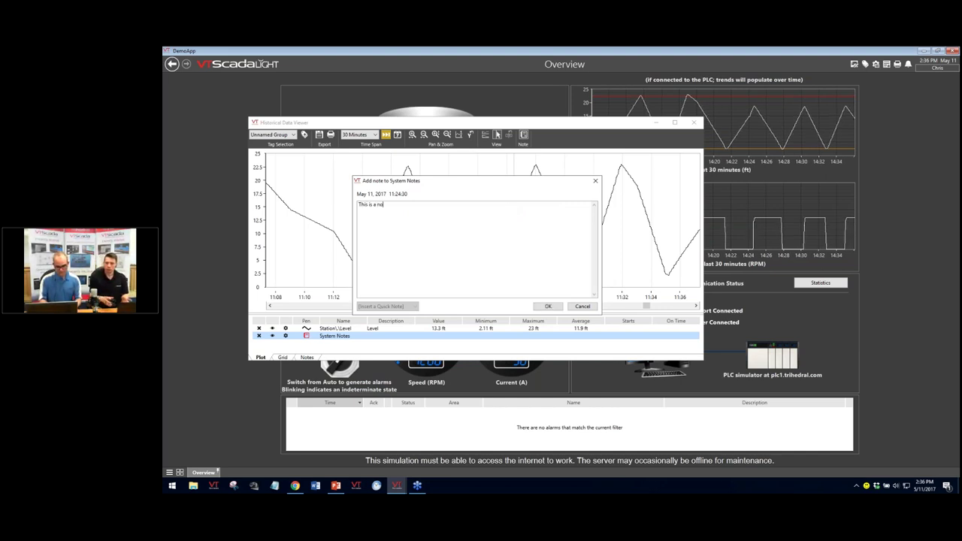
click(547, 306)
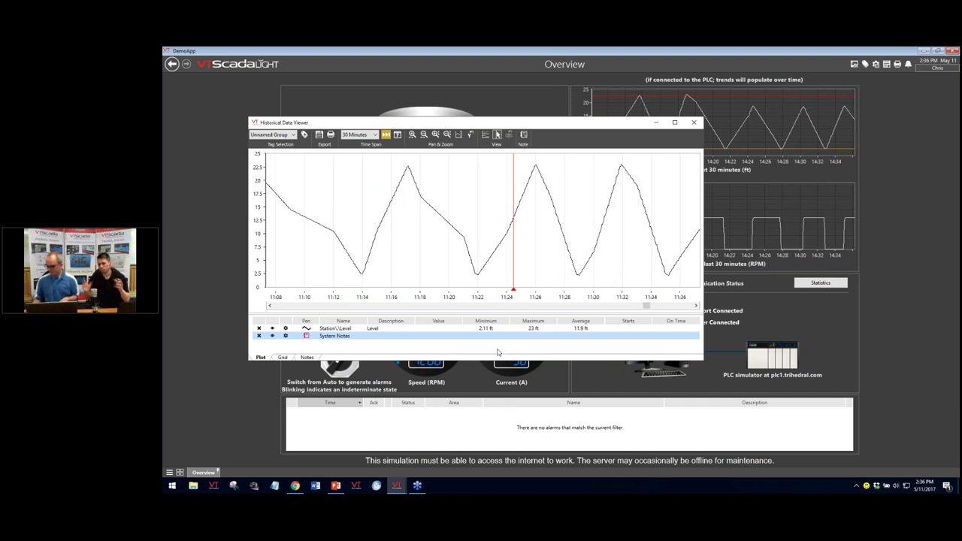
Move the Historical Data Viewer window clear of the tank graphic and the pump speed and current gauges
mouse_move(512, 287)
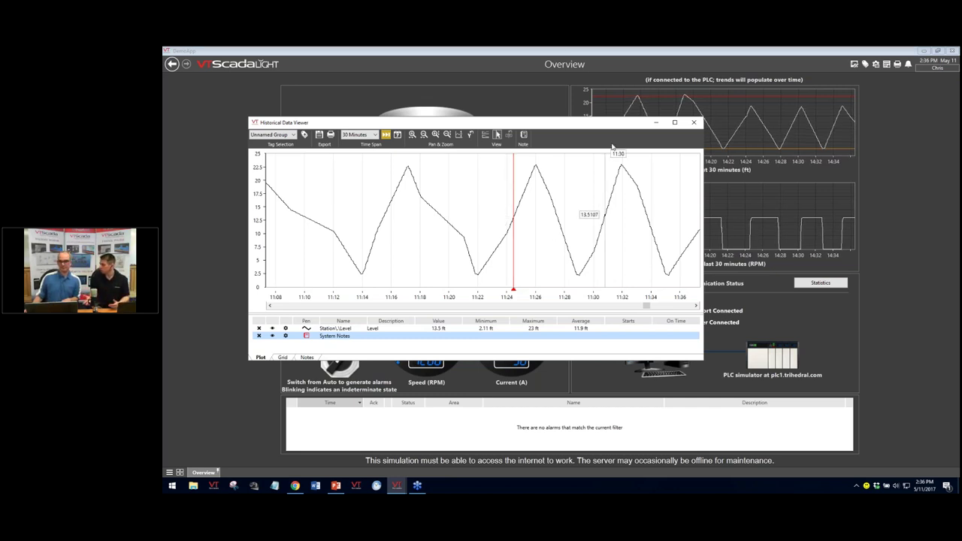
drag(529, 125, 686, 124)
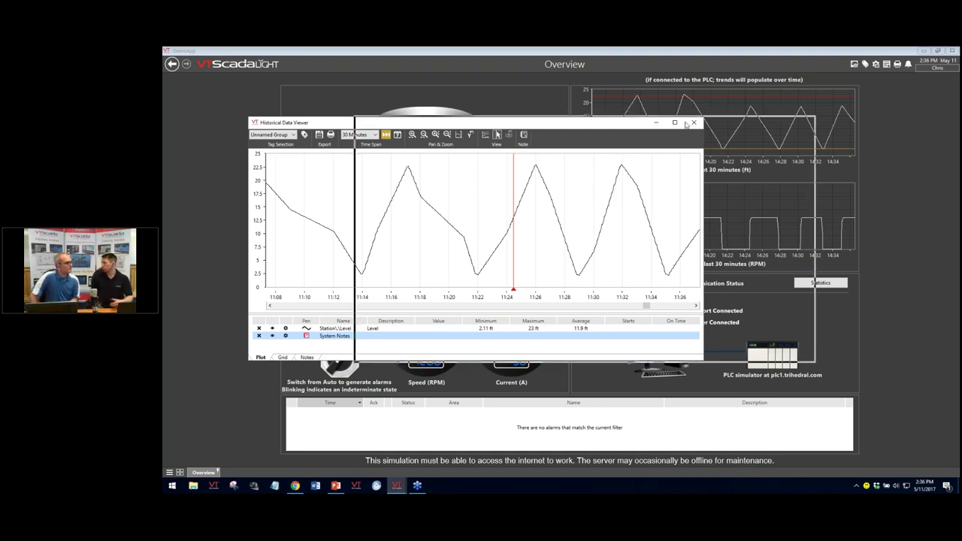
drag(686, 124, 744, 90)
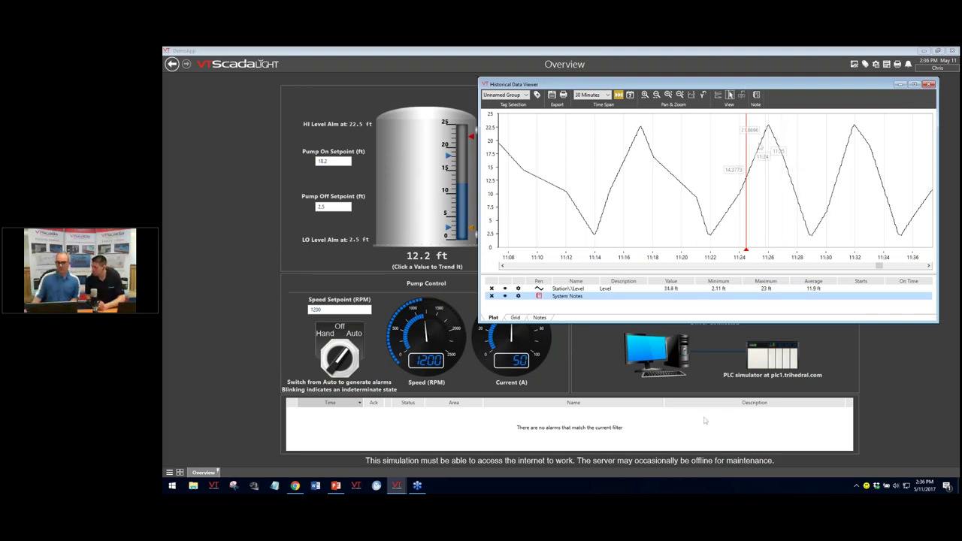
Open the trend's system note and add the comment "This is a comment on the note." to it
click(746, 252)
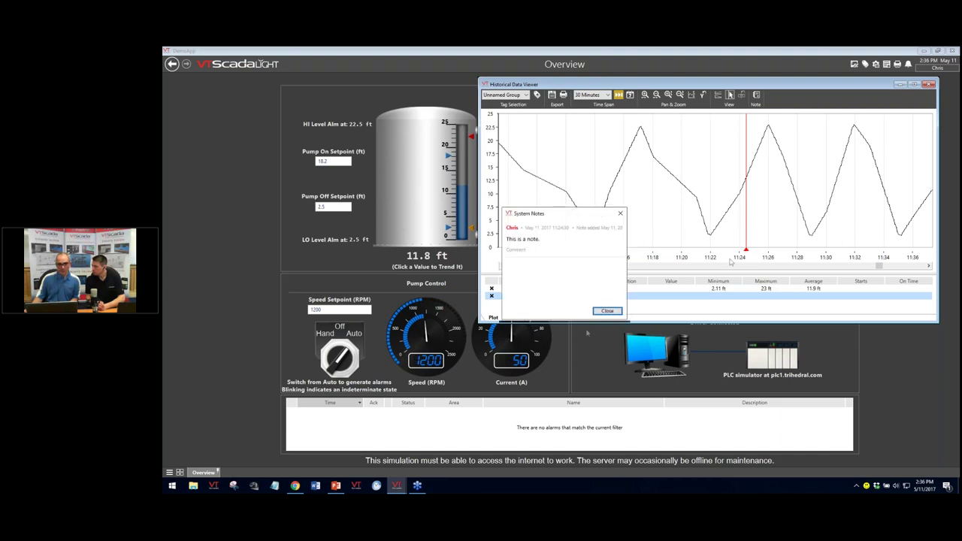
click(516, 251)
text(This)
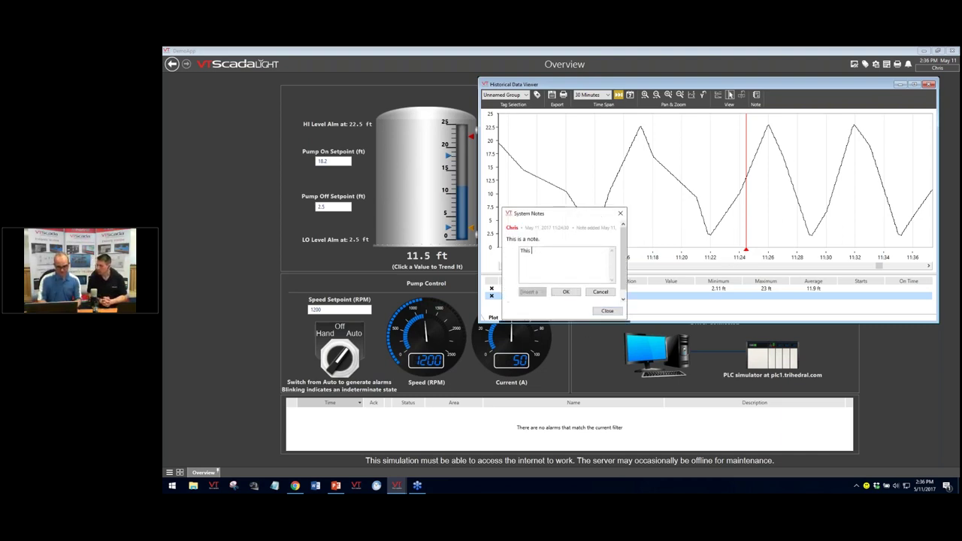
text( is a comment on the no)
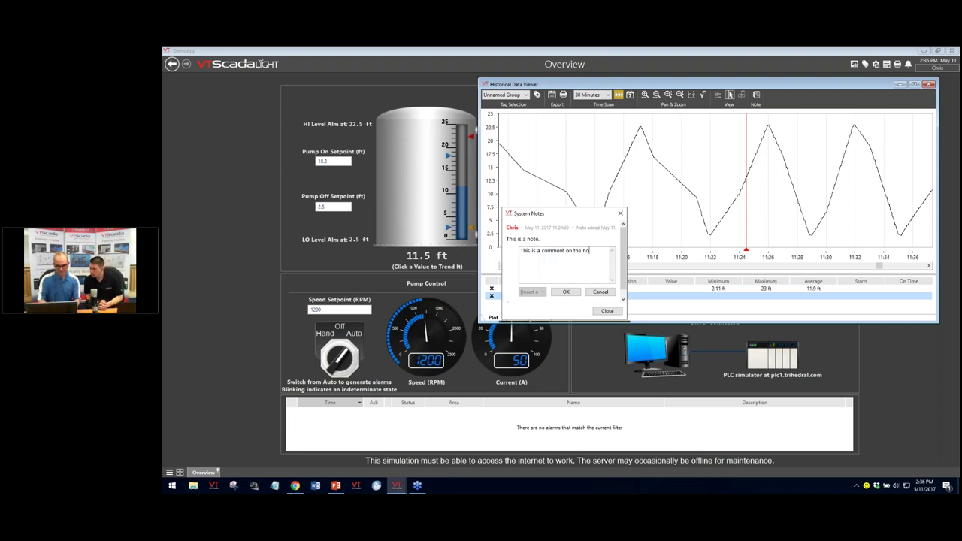
text(te.)
click(566, 292)
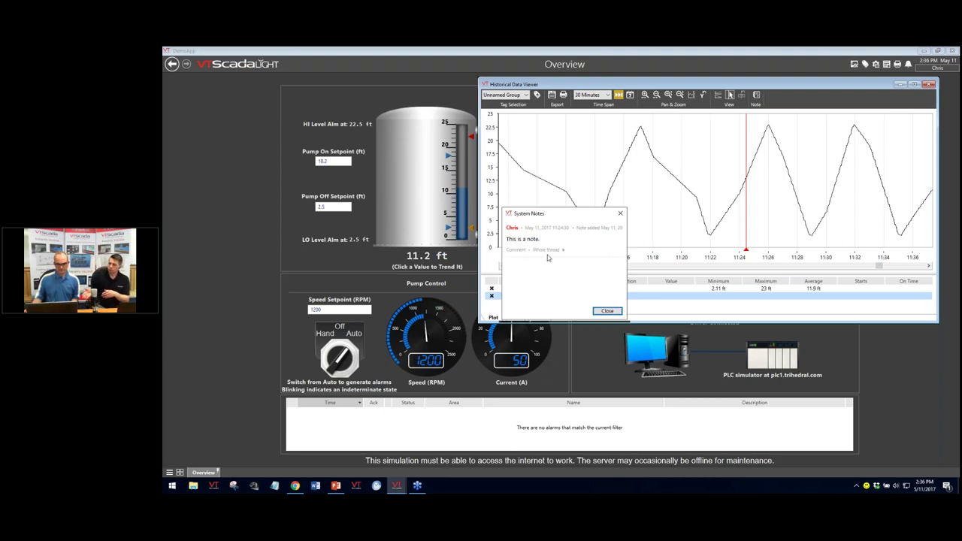
Check the commenting option of the system note, reopen the note from the trend to review it, and close it
click(517, 250)
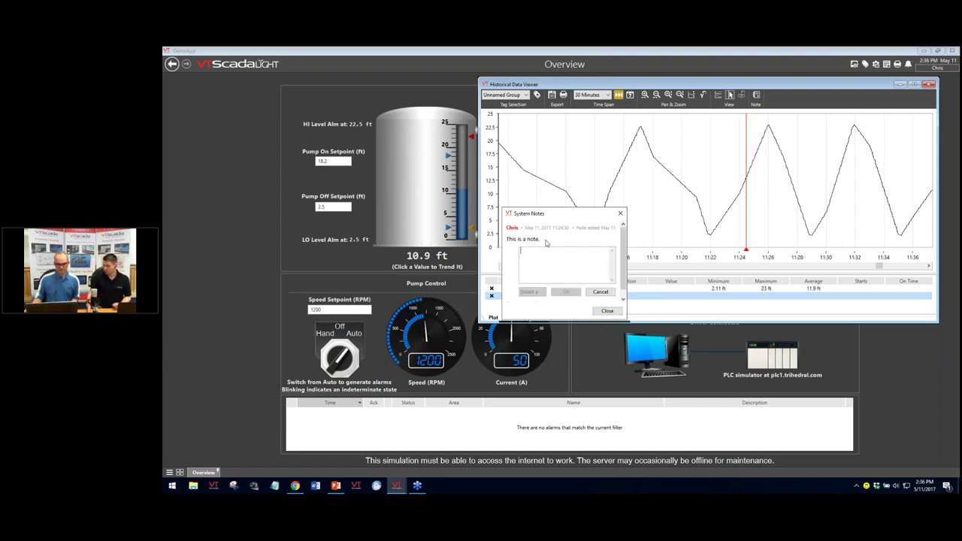
click(607, 311)
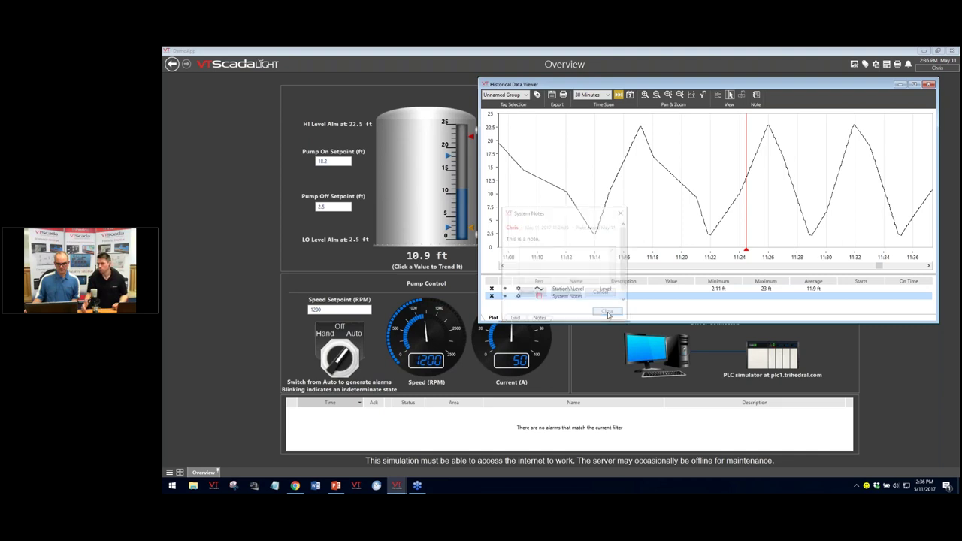
click(746, 251)
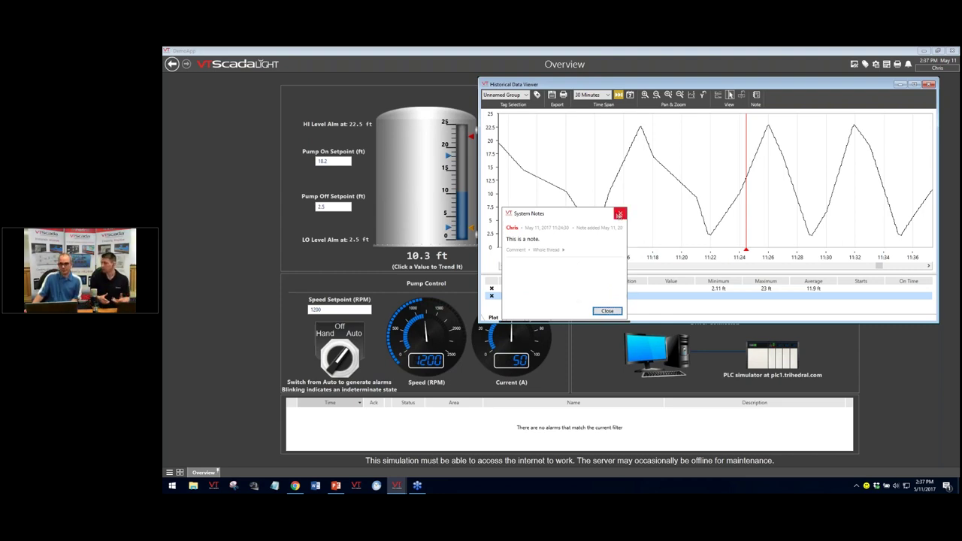
click(620, 215)
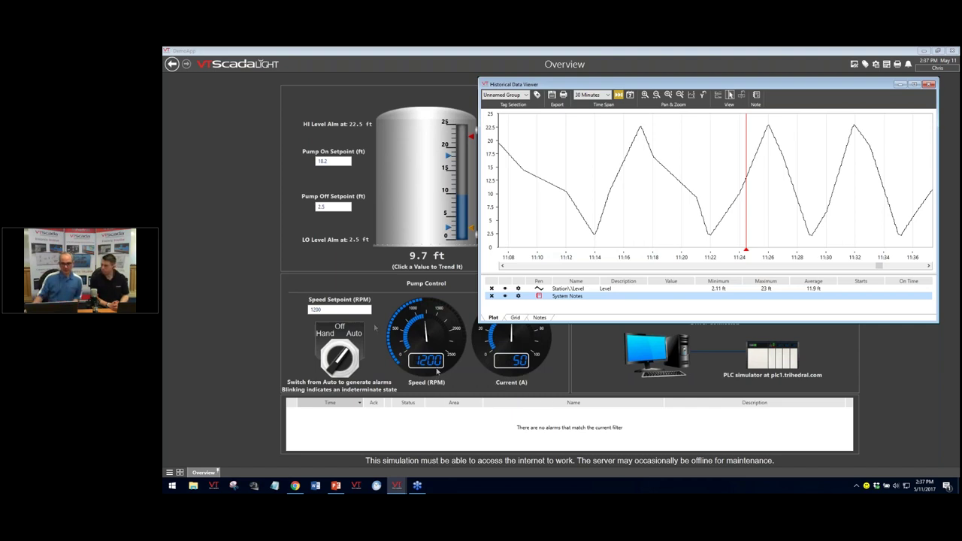
Add the pump speed and pump current to the trend and display the pens as separate stacked plots in the maximized viewer
click(430, 363)
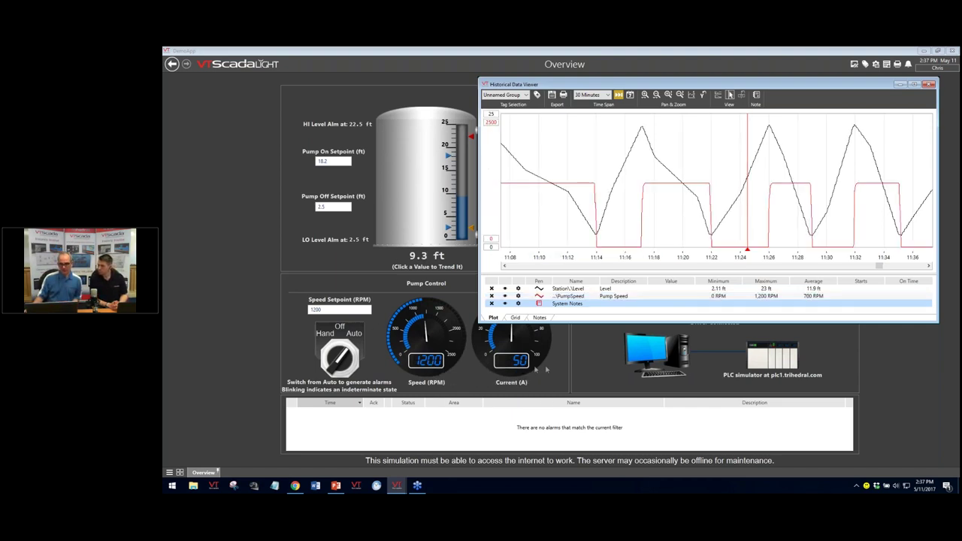
click(513, 362)
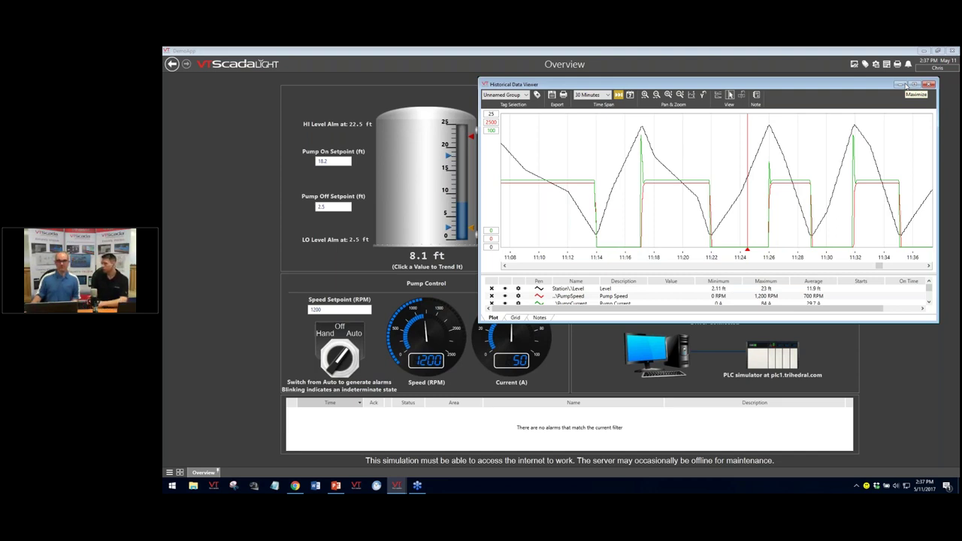
click(906, 85)
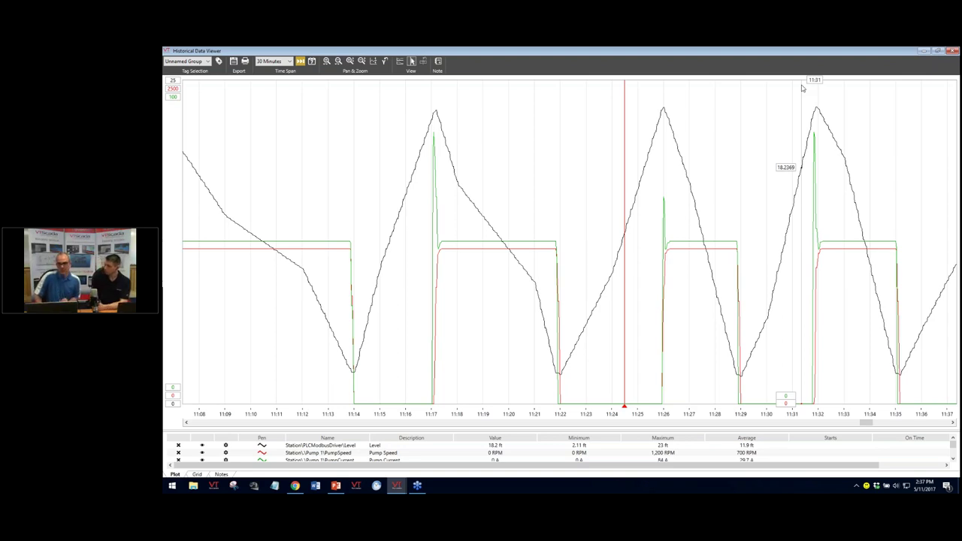
click(400, 64)
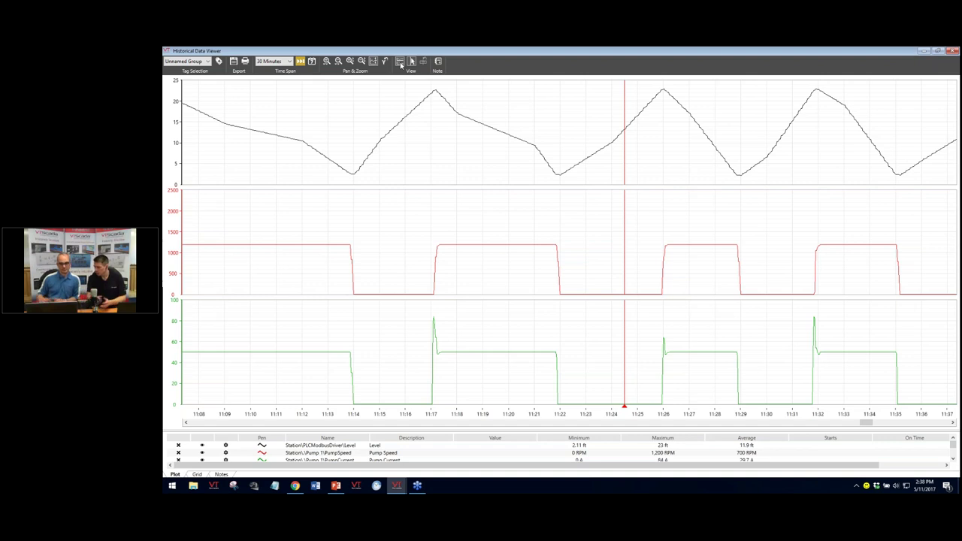
Change the Level pen's color to blue and increase its line width
click(225, 446)
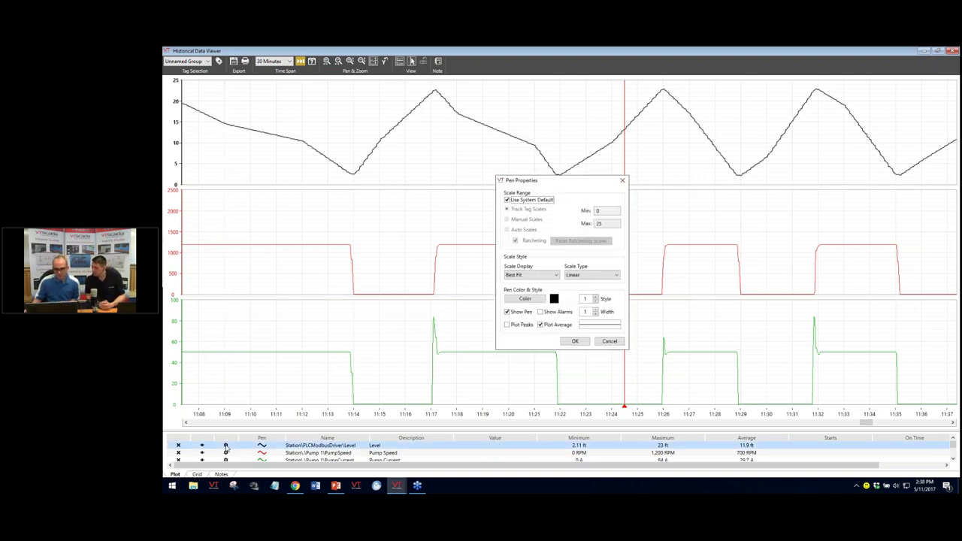
click(534, 301)
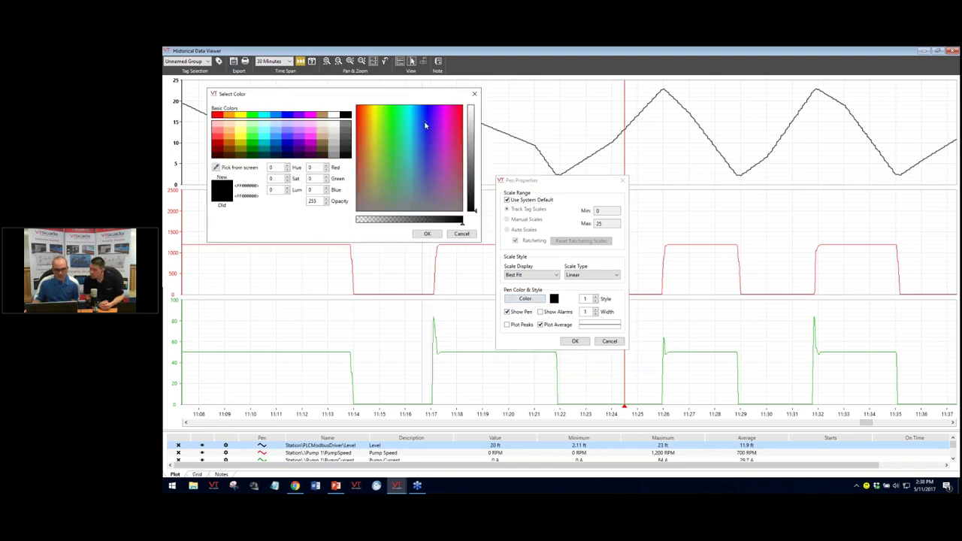
click(424, 125)
click(426, 234)
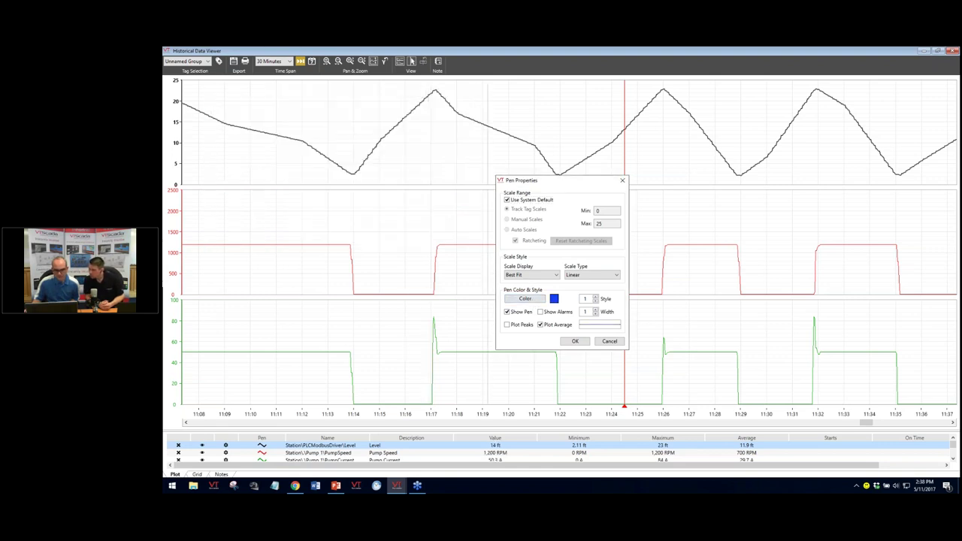
click(595, 310)
click(595, 310)
click(596, 310)
key(Return)
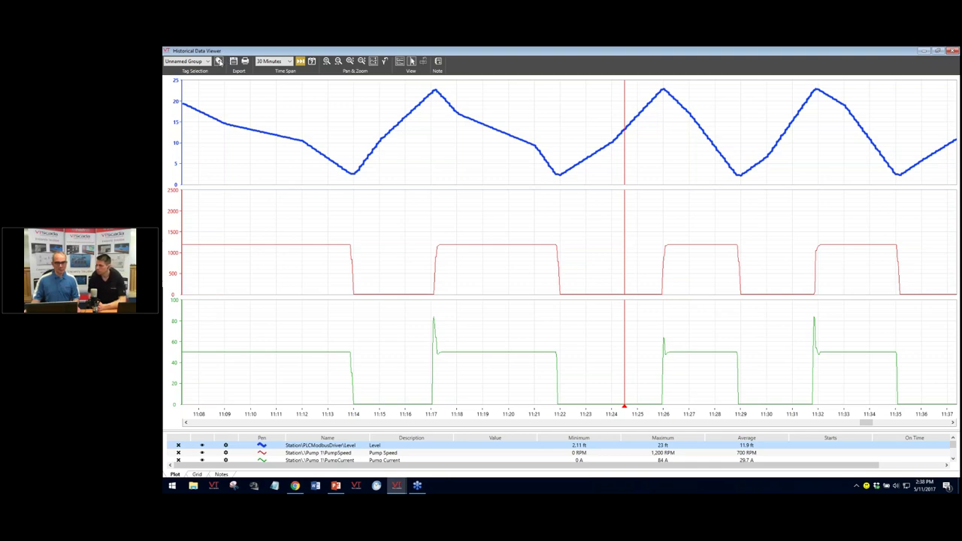
Save the plotted tags as a group named with the operator's first name and load that saved group
click(219, 61)
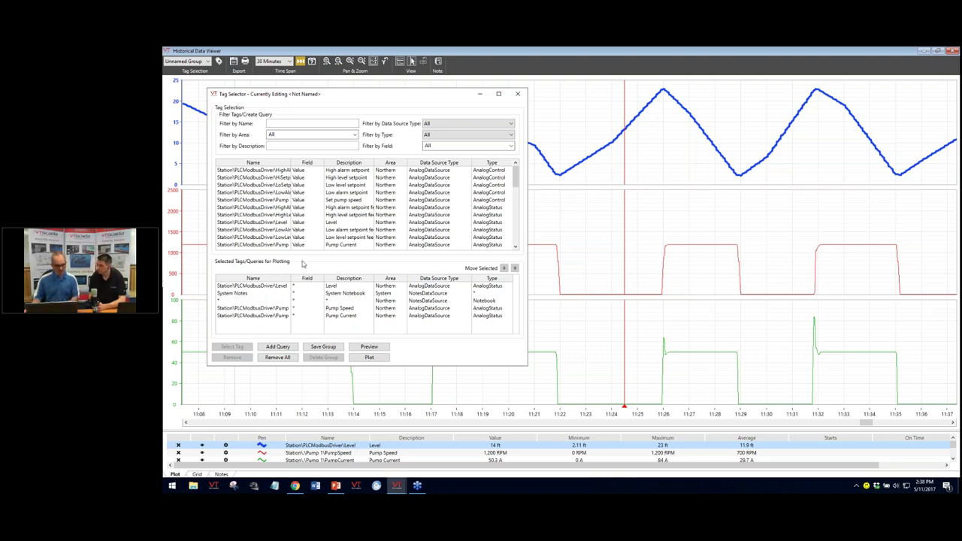
click(323, 348)
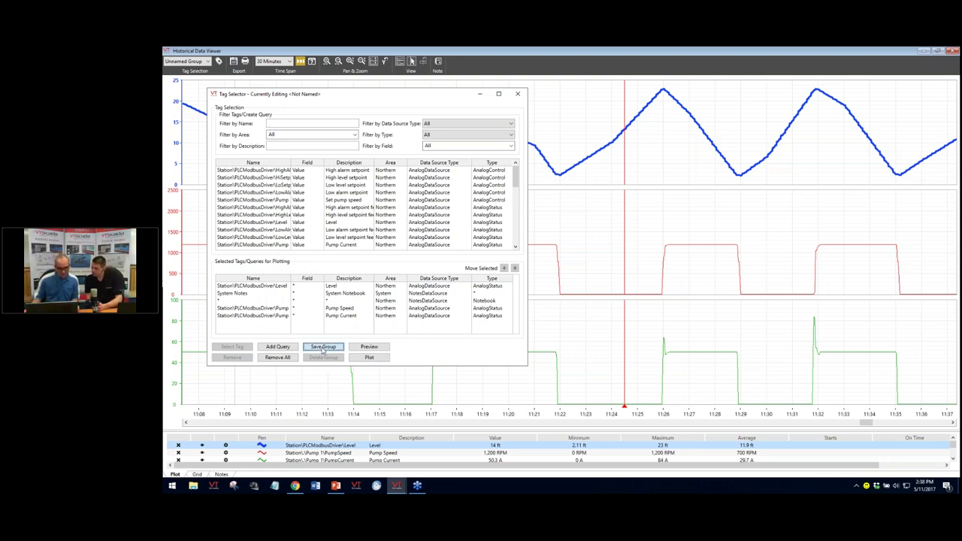
text(Chris)
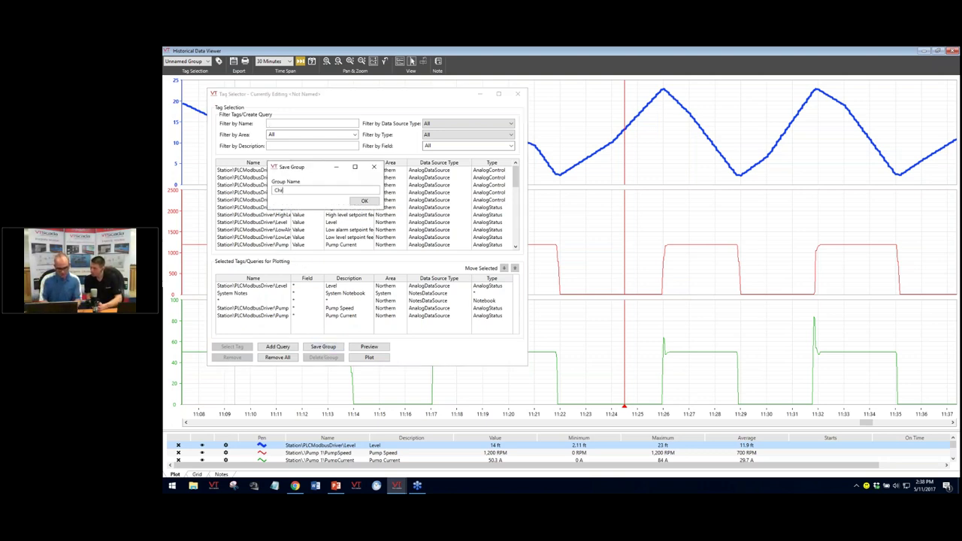
click(365, 201)
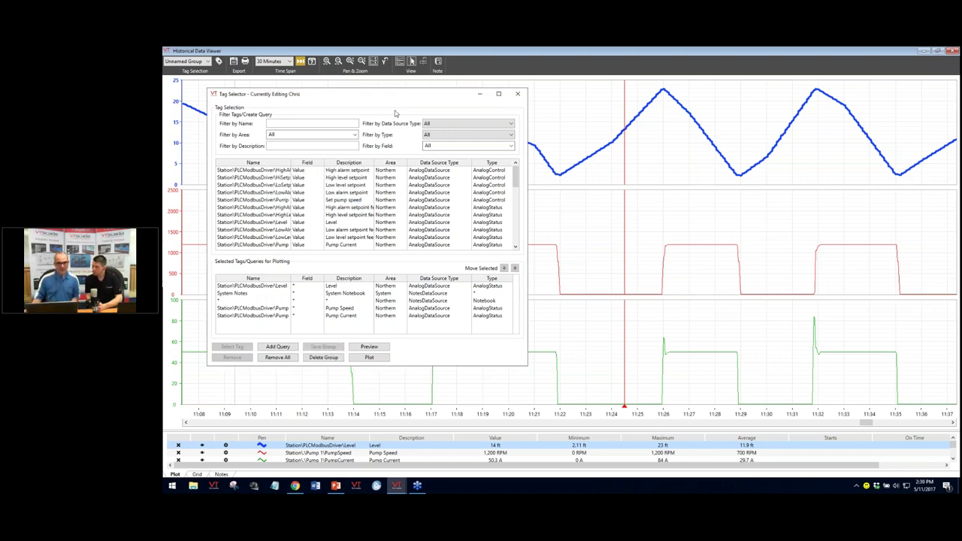
click(518, 94)
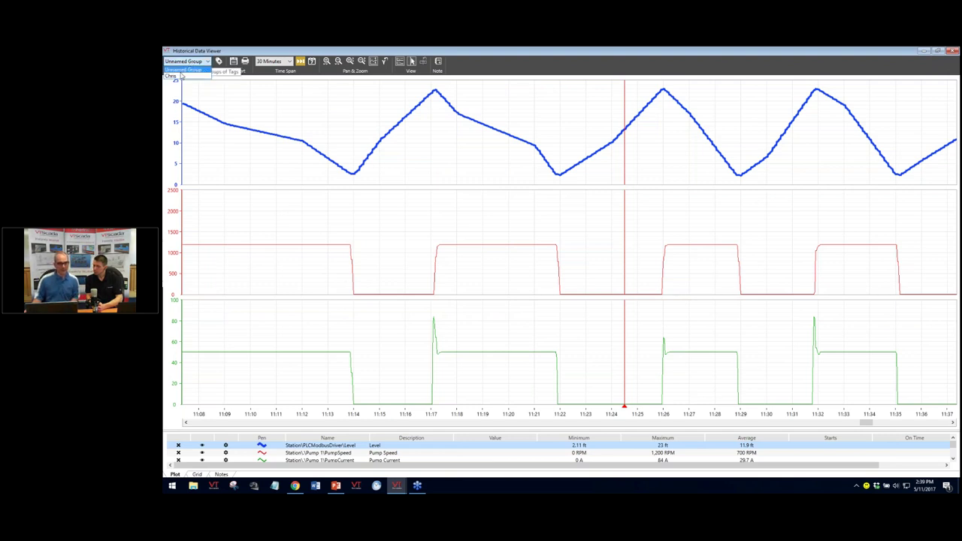
click(188, 62)
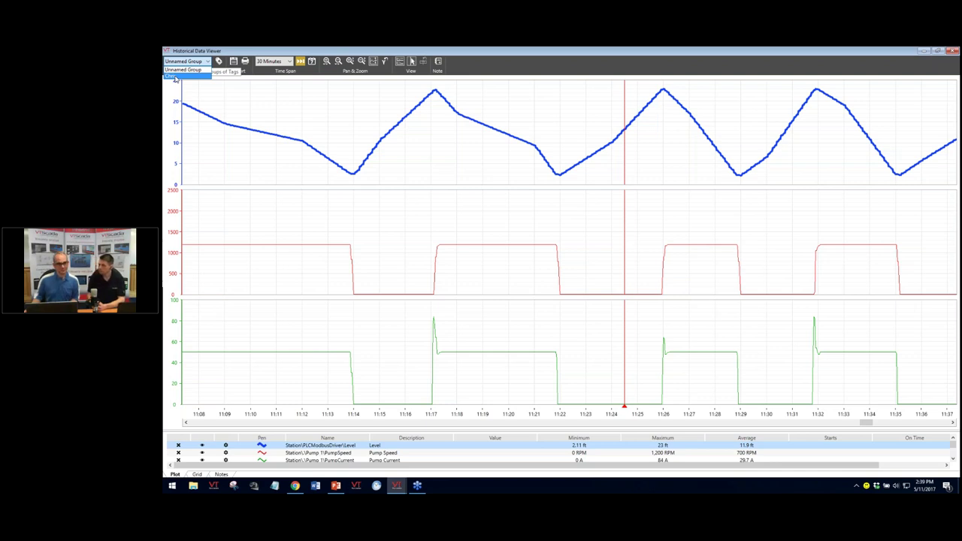
click(174, 76)
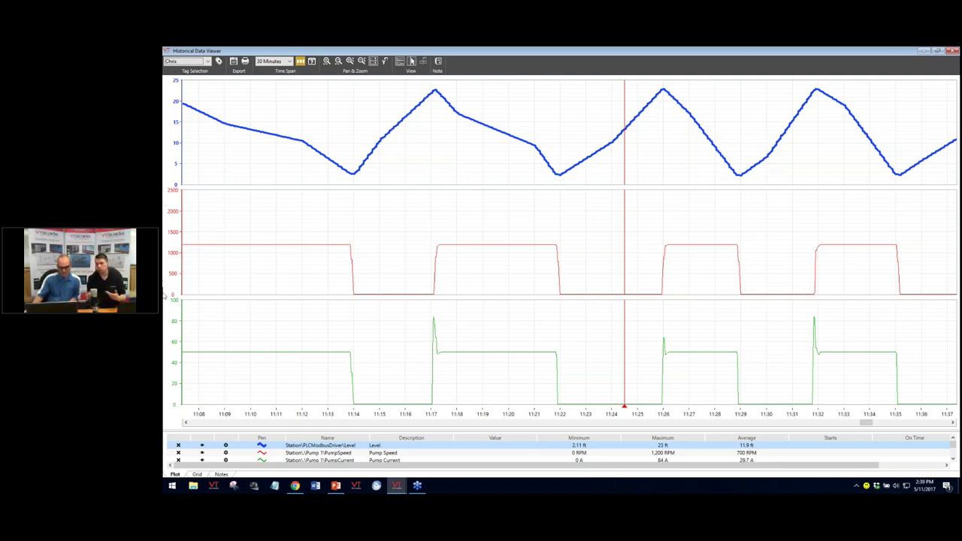
Enlarge the pen list below the plots so that all its rows fit
drag(442, 430, 450, 369)
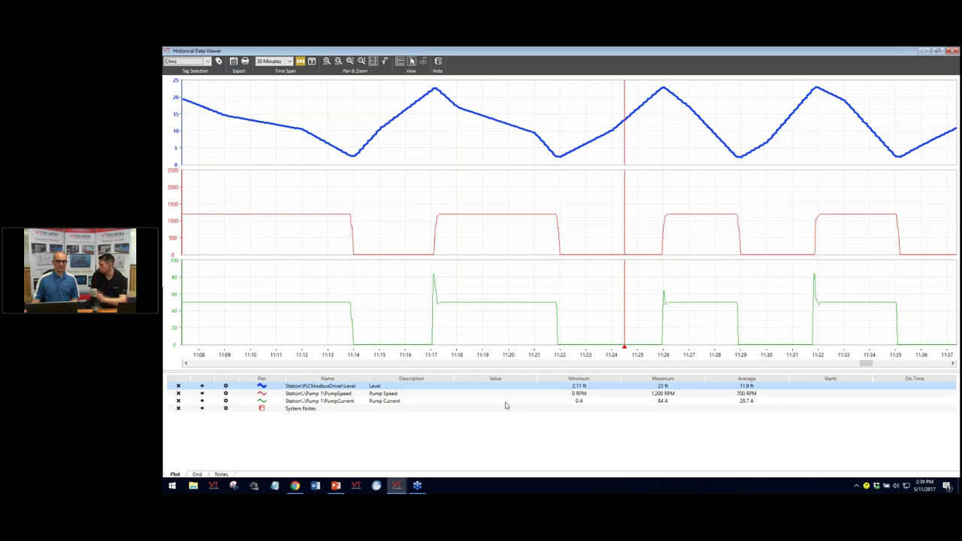
Close the Historical Data Viewer and switch to the PowerPoint presentation
click(951, 50)
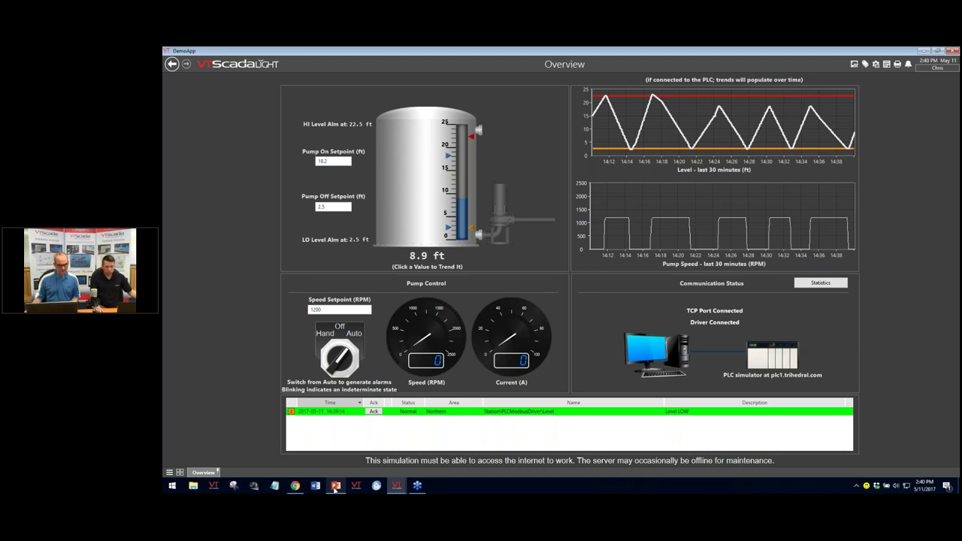
click(335, 486)
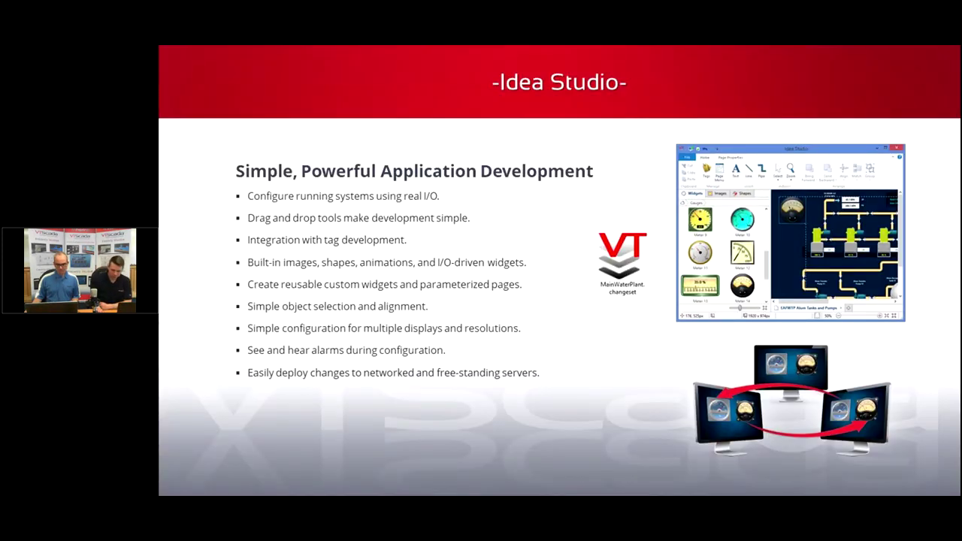
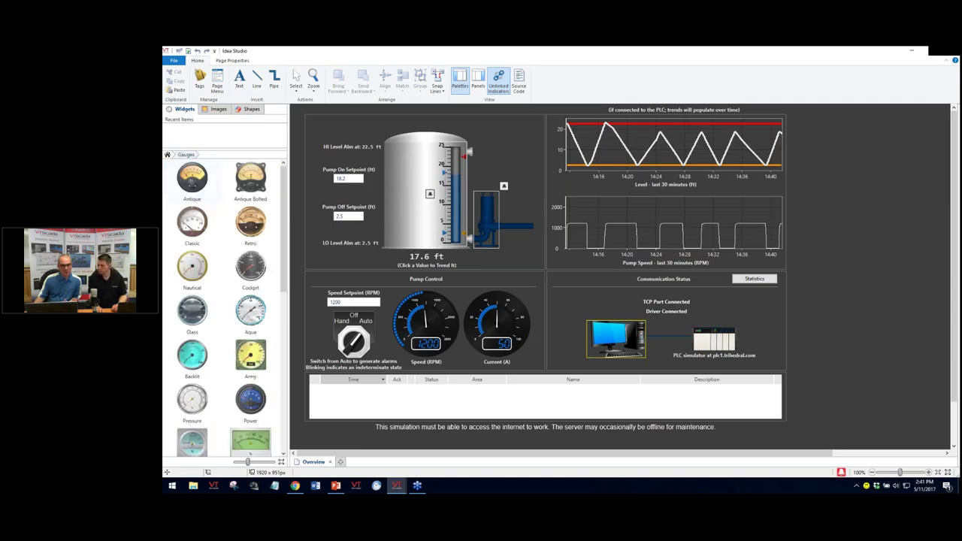
Browse the image and shape palettes, and place an Antique gauge on the Overview page beside the level trend
click(218, 108)
click(252, 109)
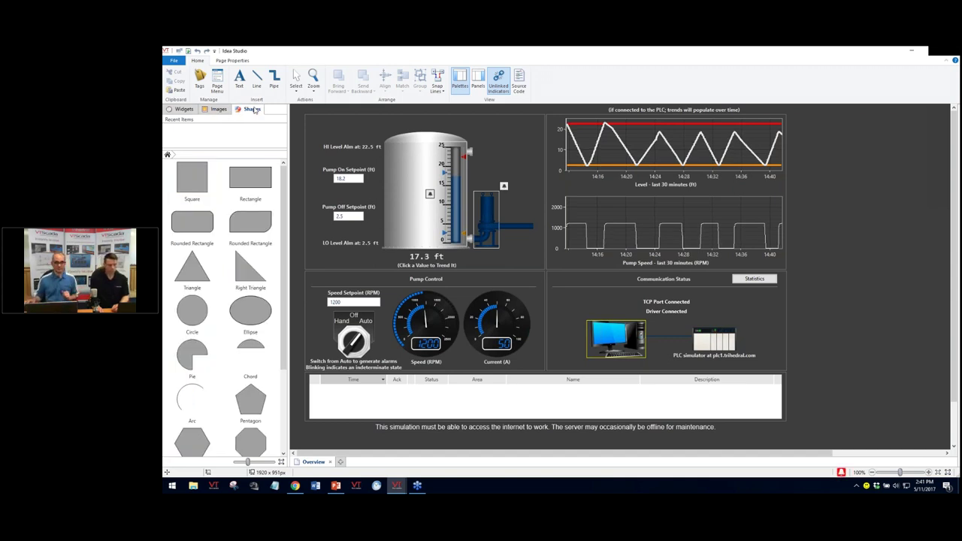
click(185, 112)
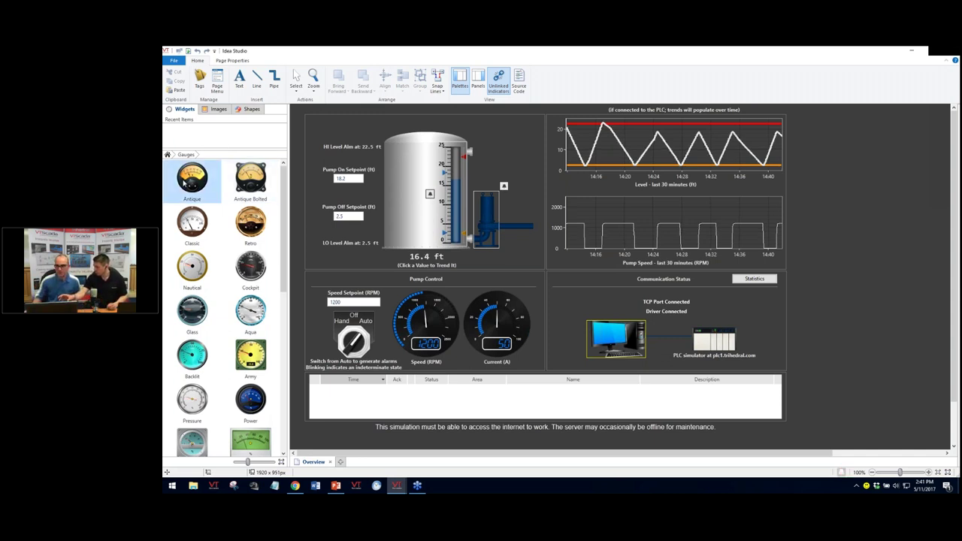
drag(184, 180, 808, 160)
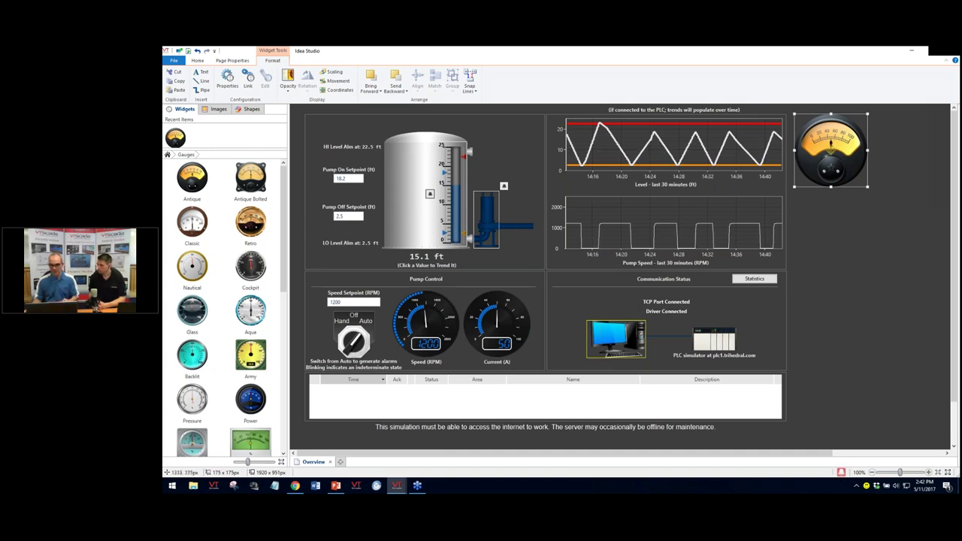
key(Escape)
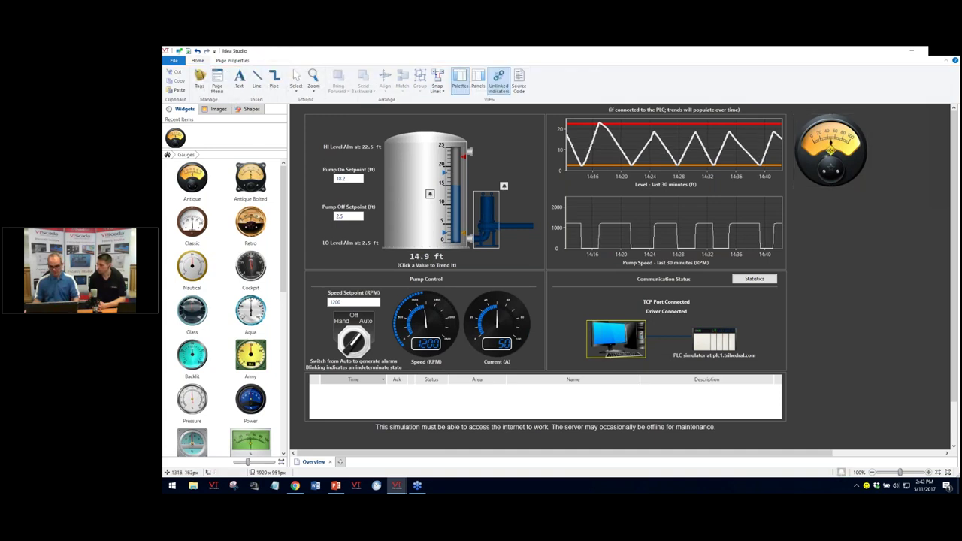
Duplicate the Antique gauge and position the copy directly beneath the original, beside the pump speed trend
click(831, 143)
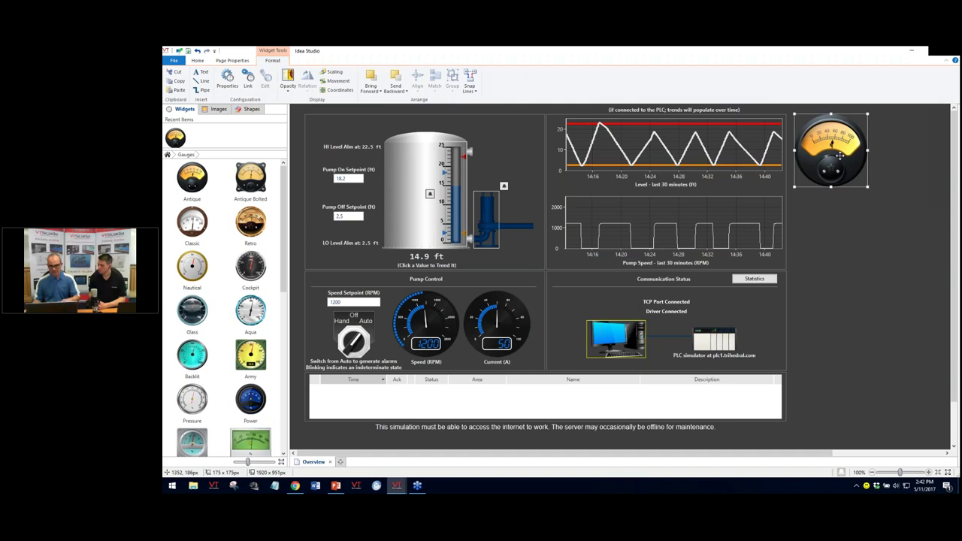
drag(831, 142, 864, 252)
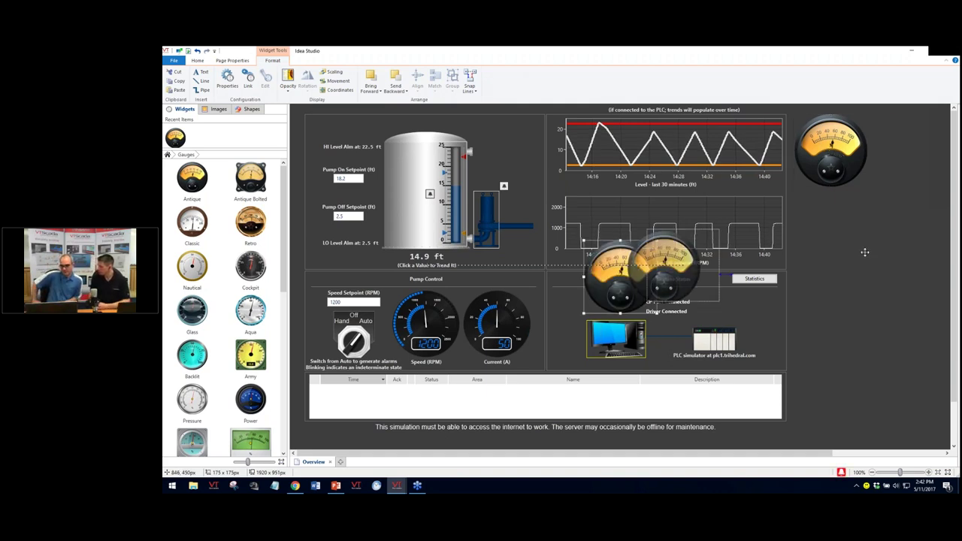
drag(864, 252, 853, 237)
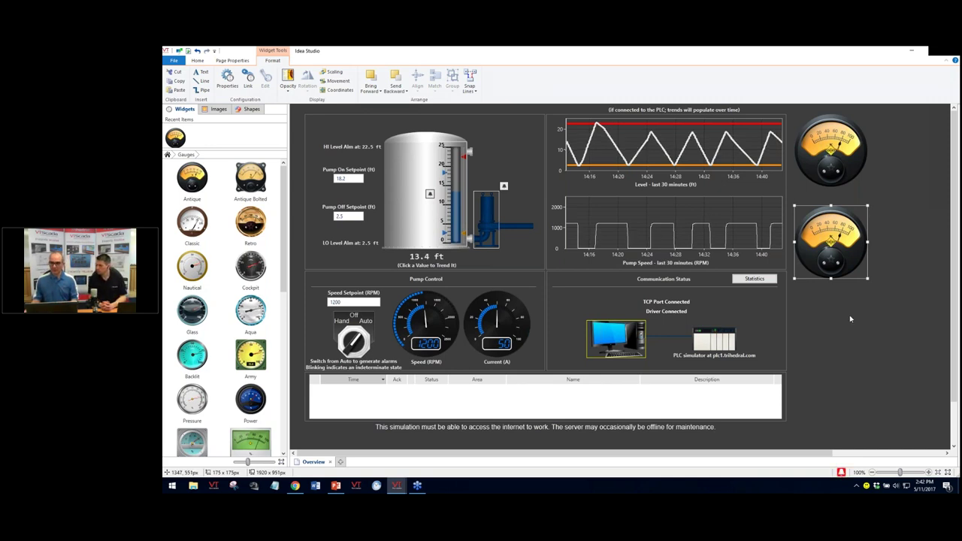
drag(828, 223, 829, 215)
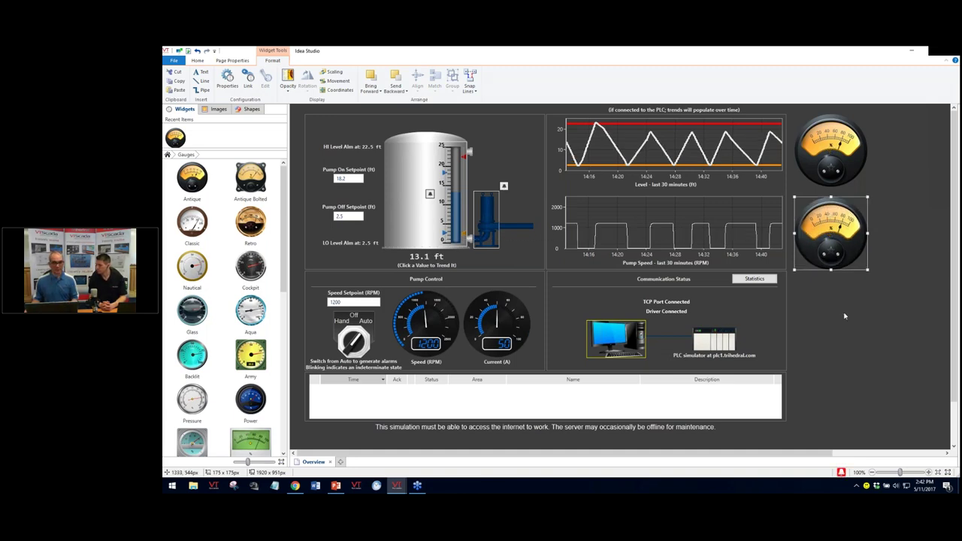
click(843, 318)
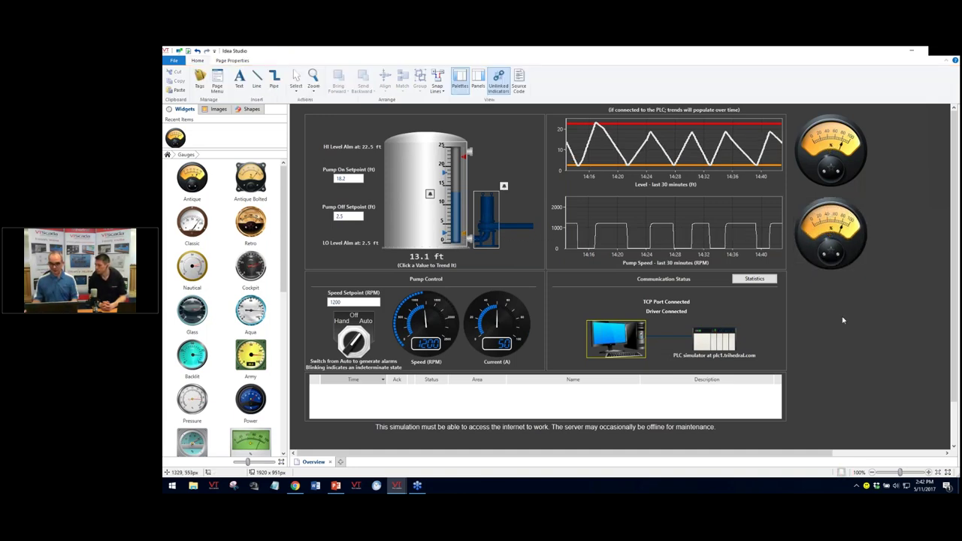
Leave the Idea Studio and show the application's version log for the RDSLAPTOP workstation
click(950, 53)
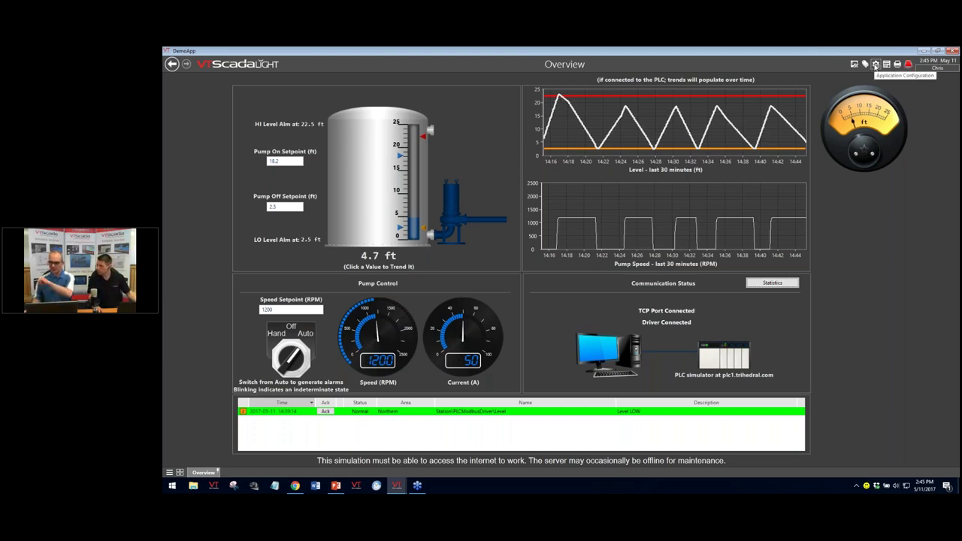
click(875, 65)
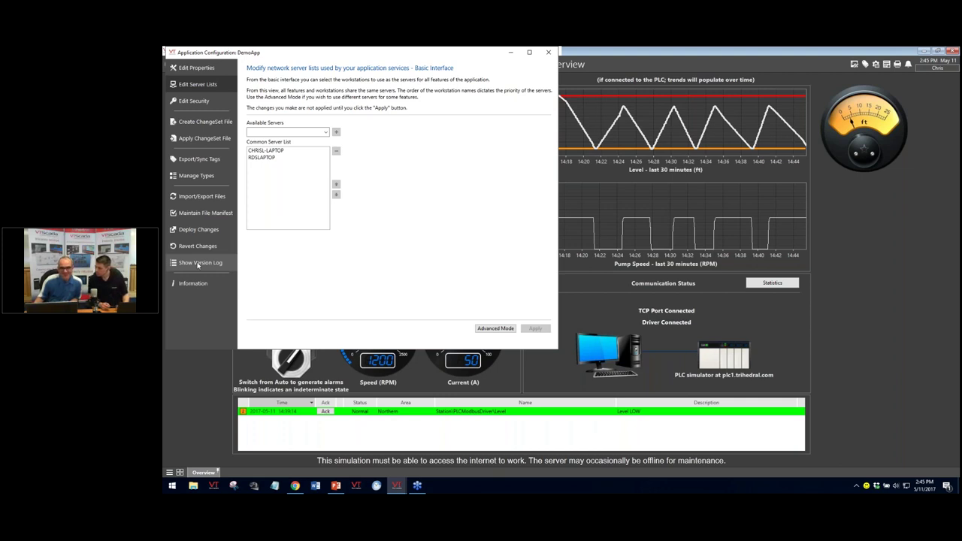
click(198, 263)
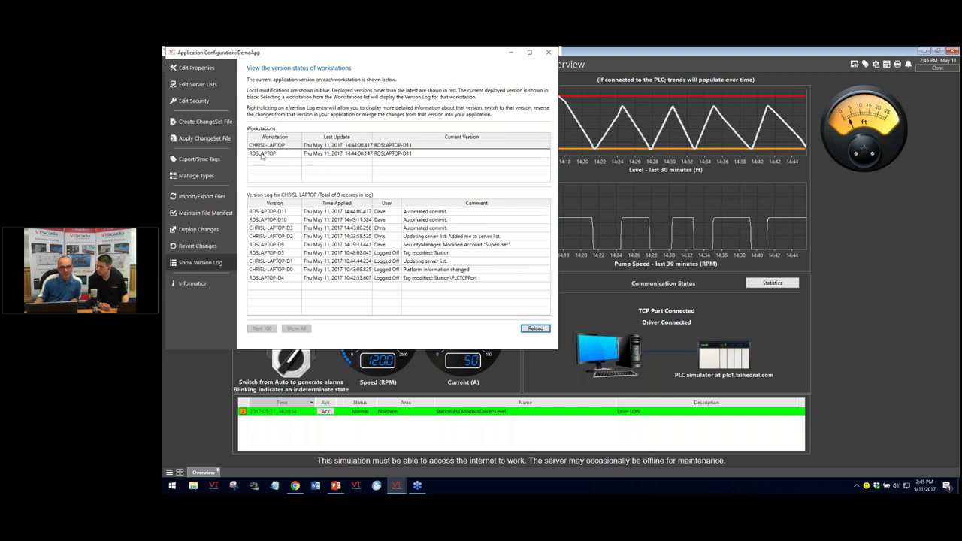
click(261, 154)
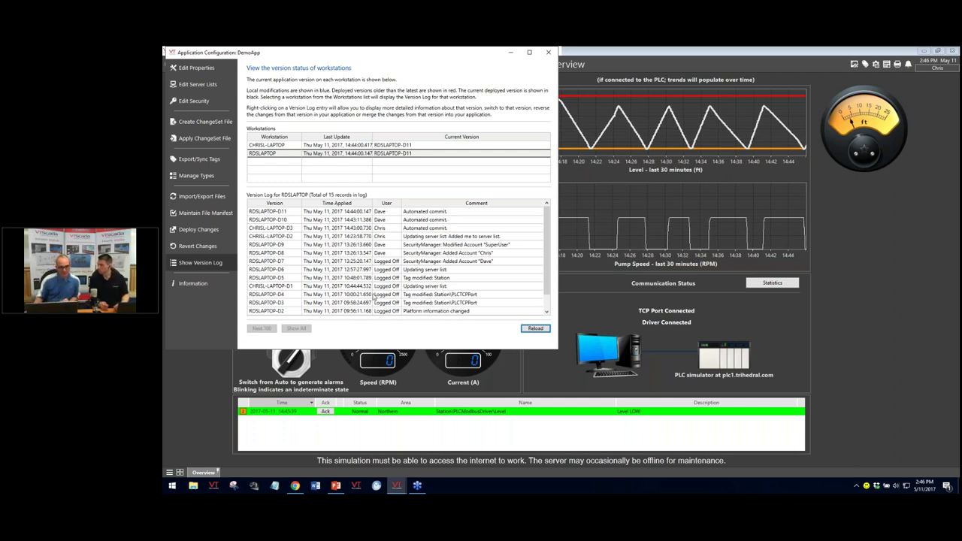
Switch the application to the version commented "Updating server list: Added me to server list." with the comment "Why", and close Application Configuration
click(425, 238)
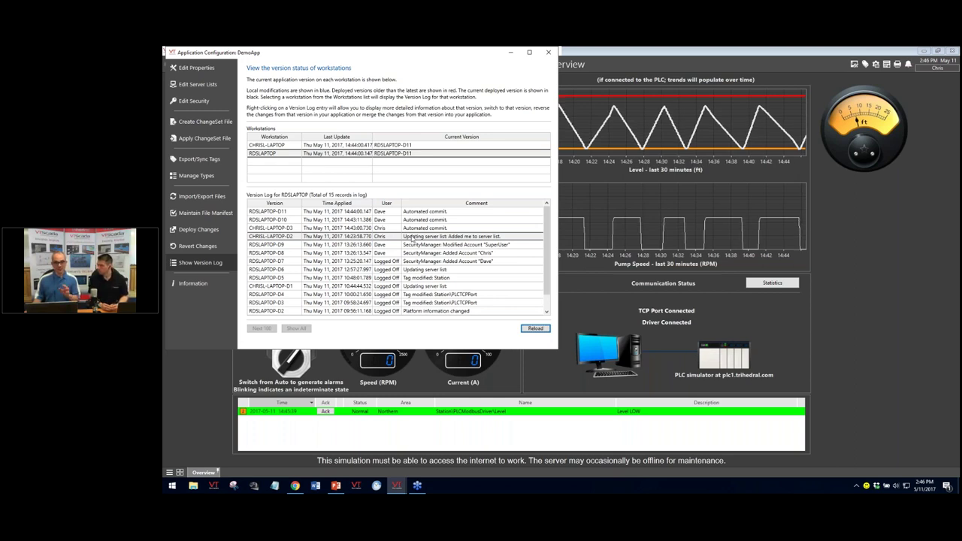
right_click(412, 238)
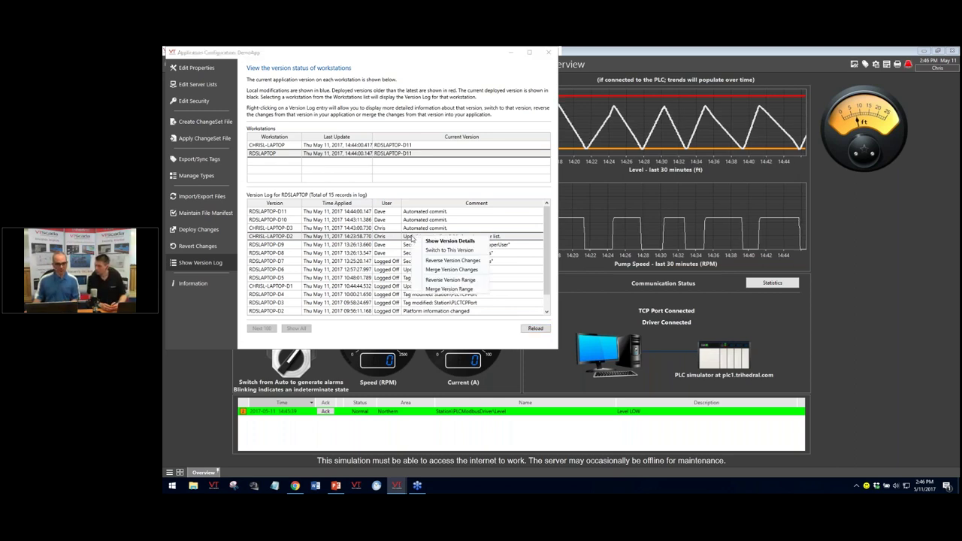
click(456, 250)
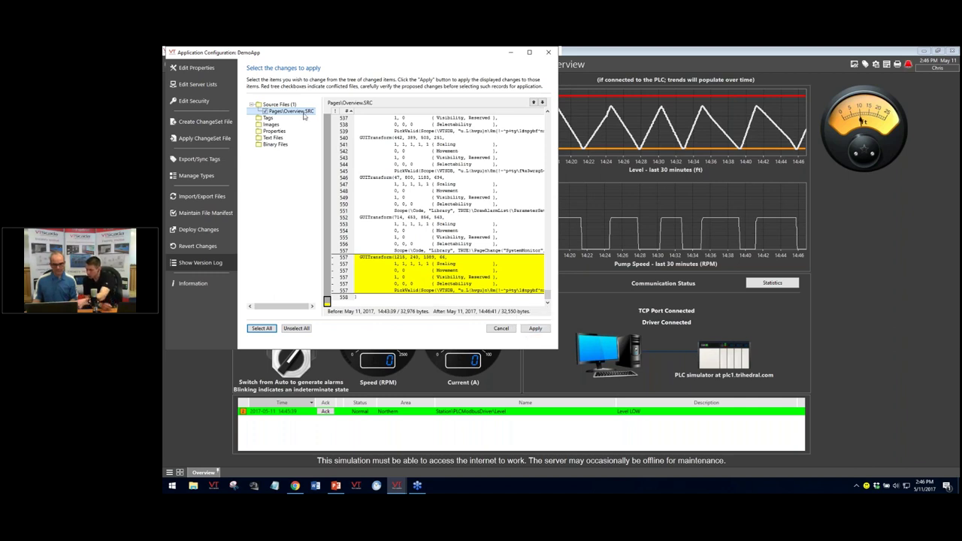
click(535, 329)
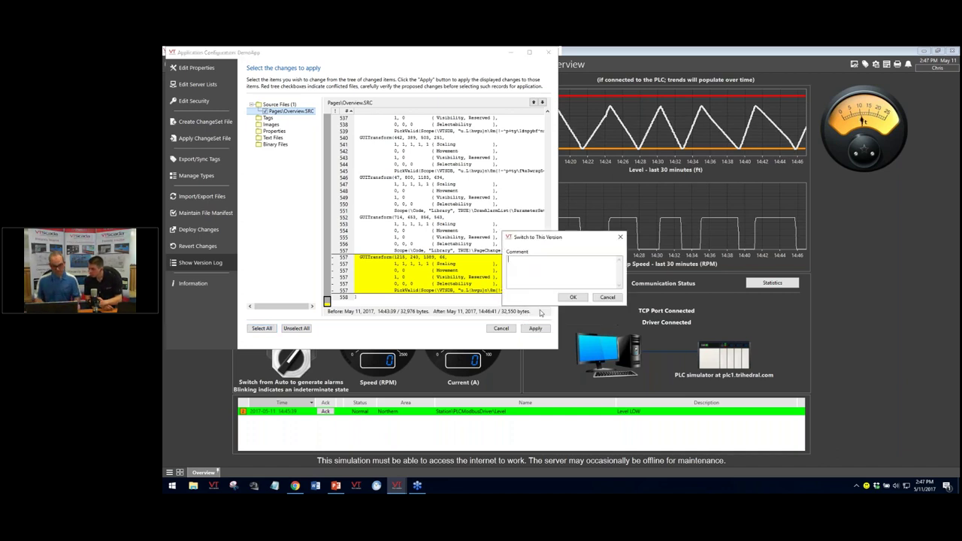
text(Why)
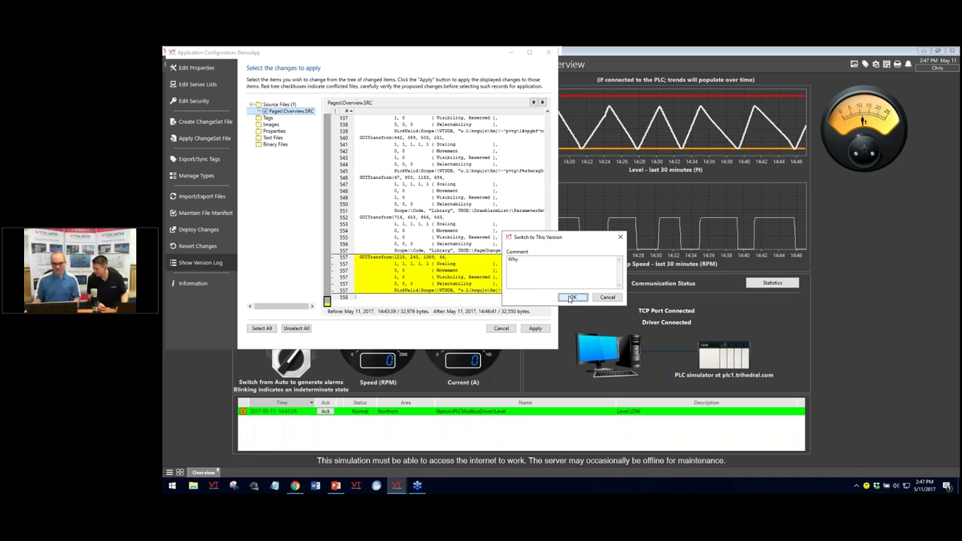
click(570, 297)
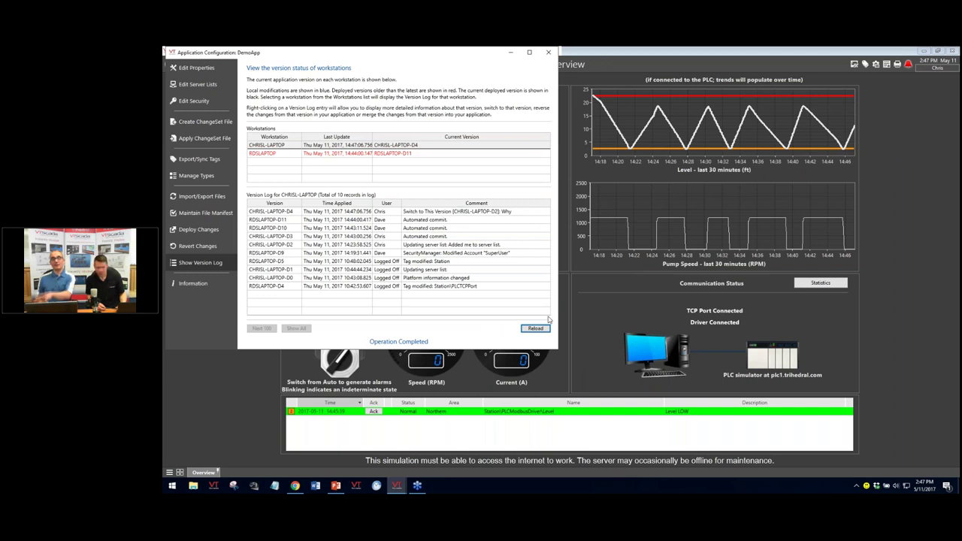
click(548, 52)
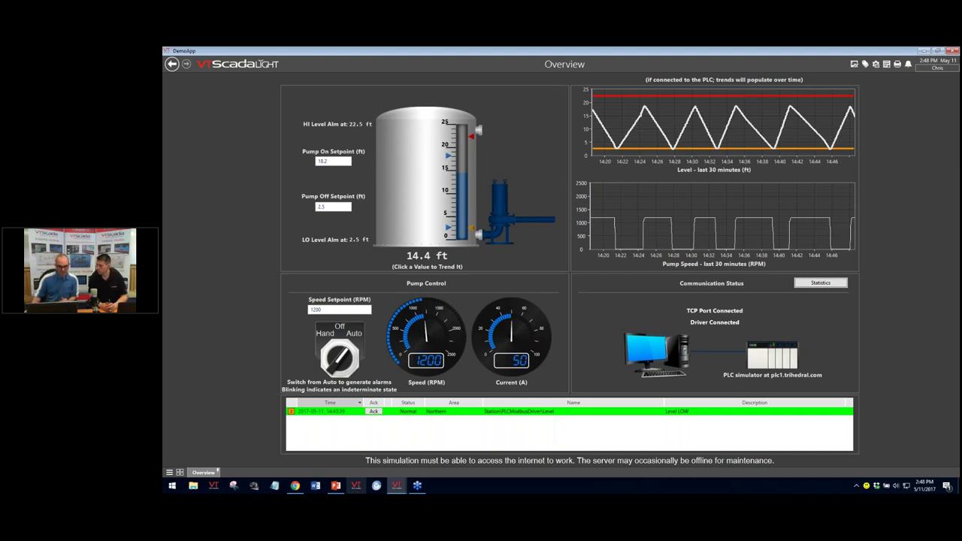
Switch to Chrome and maximize the window showing the Wastewater Treatment Plant Demo thin client
mouse_move(294, 485)
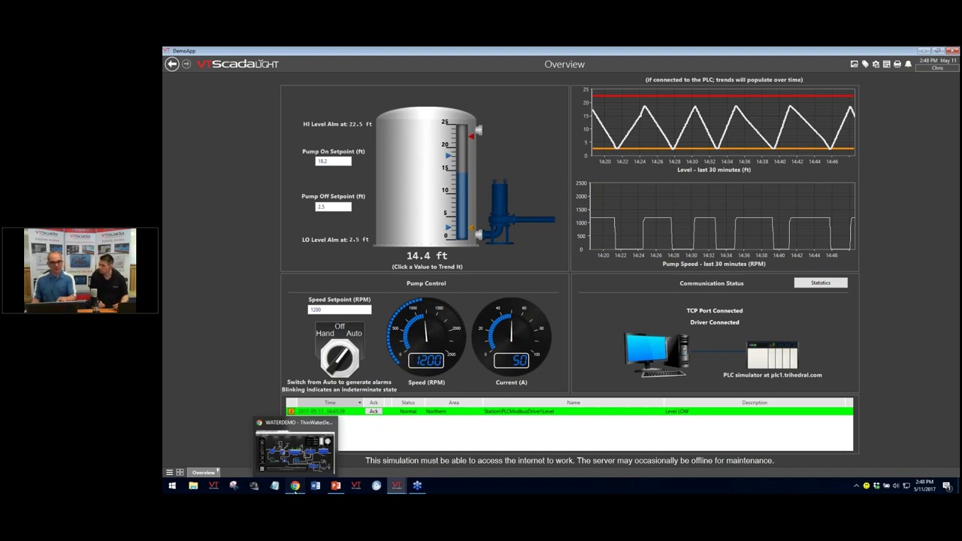
click(294, 485)
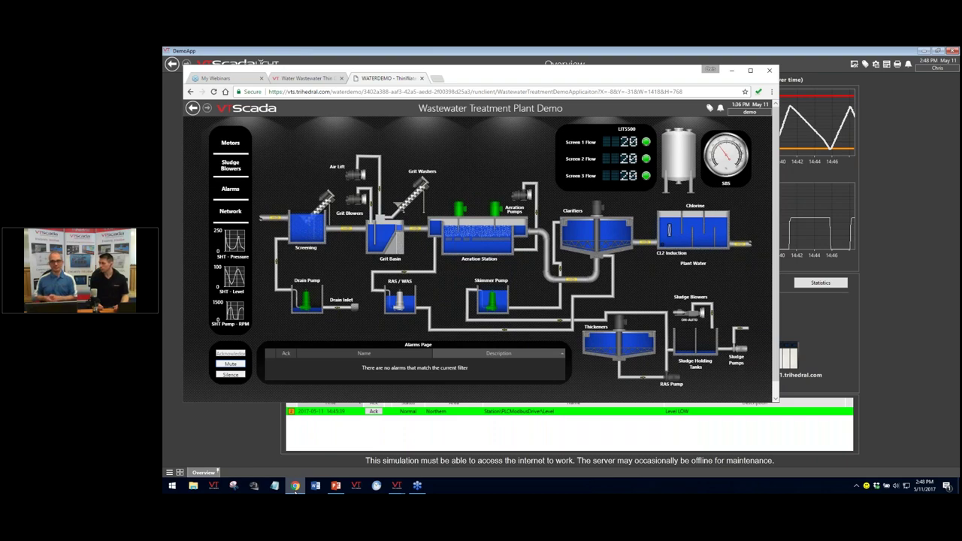
key(super+Up)
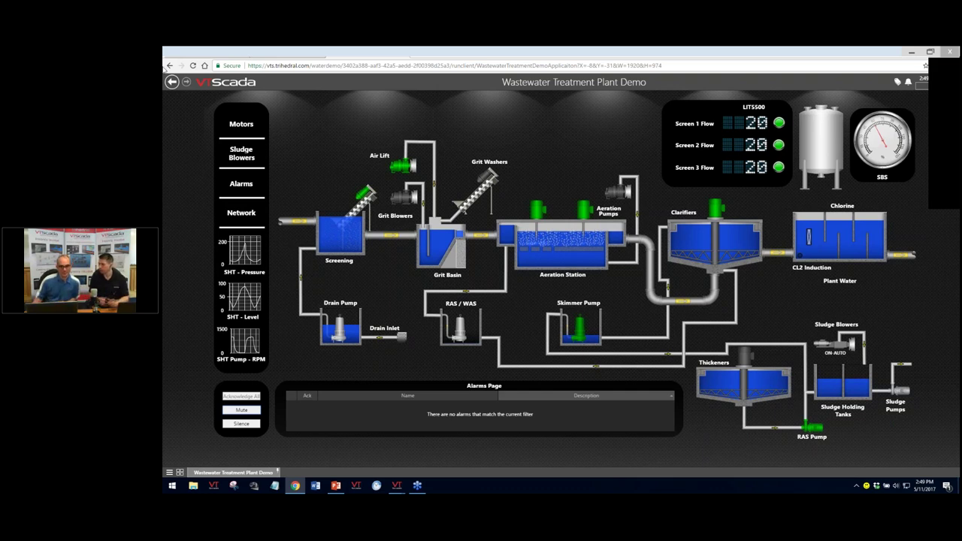
Show the Water Wastewater Thin Client Demo web page and switch to the PowerPoint presentation
click(291, 52)
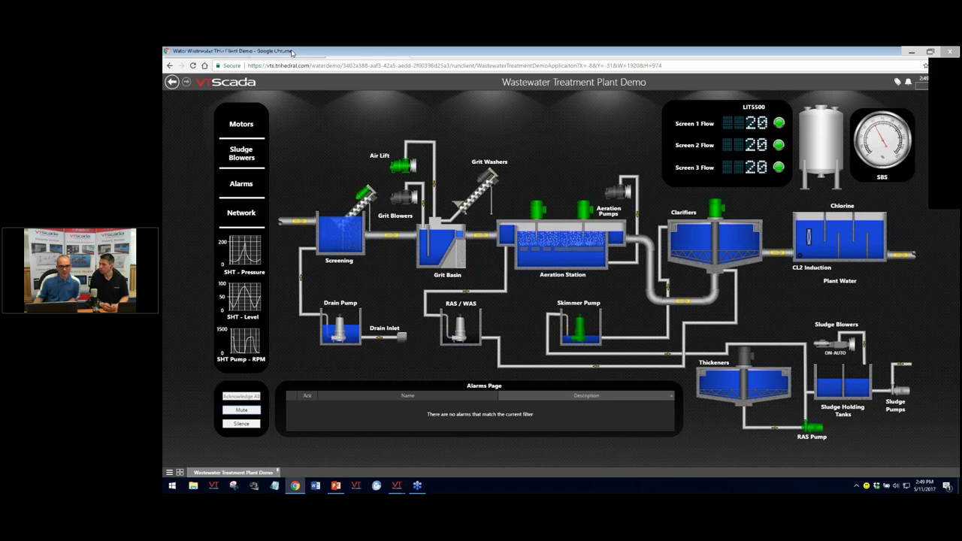
key(alt+Tab)
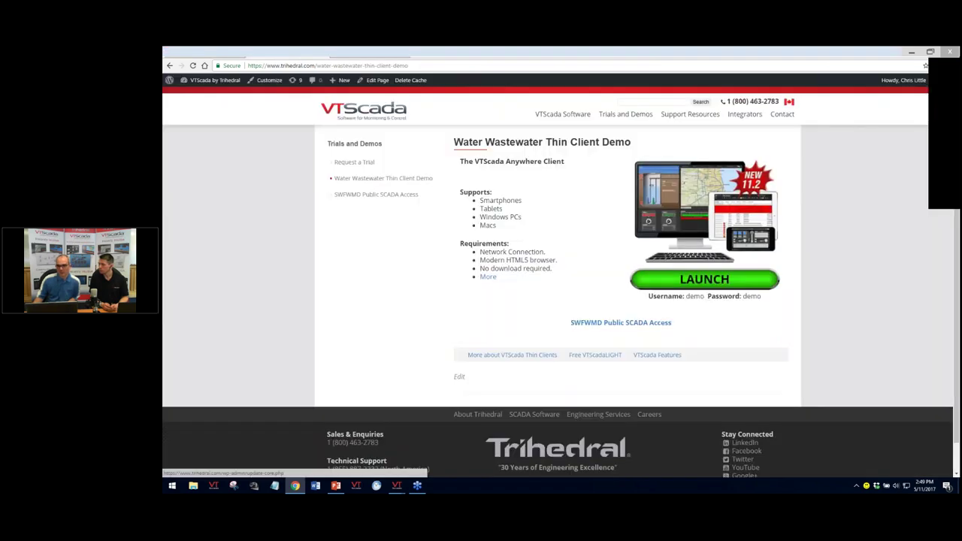
mouse_move(633, 117)
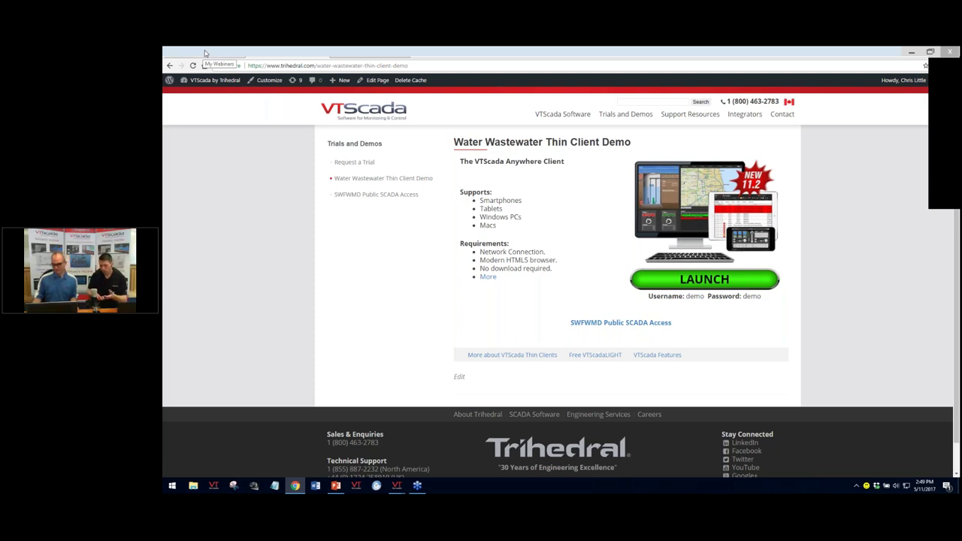
click(335, 486)
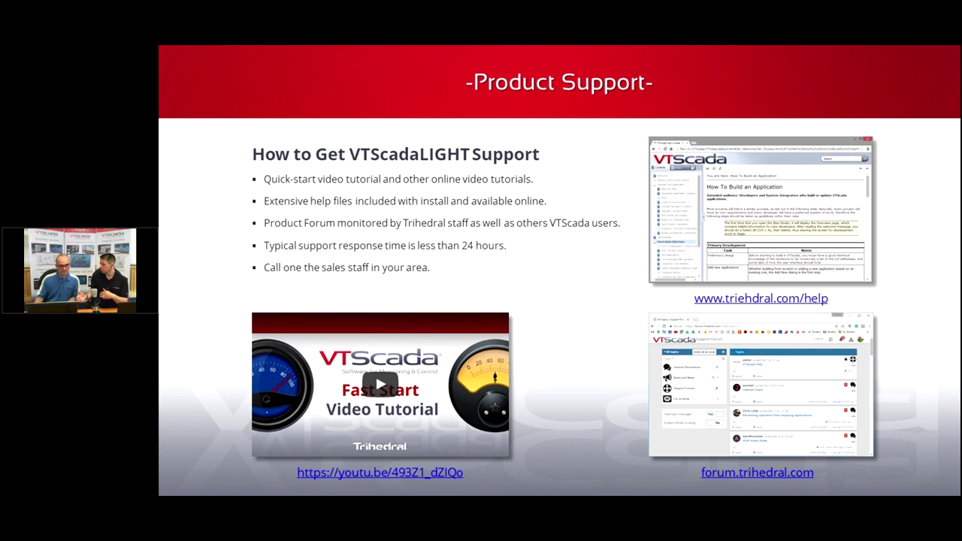
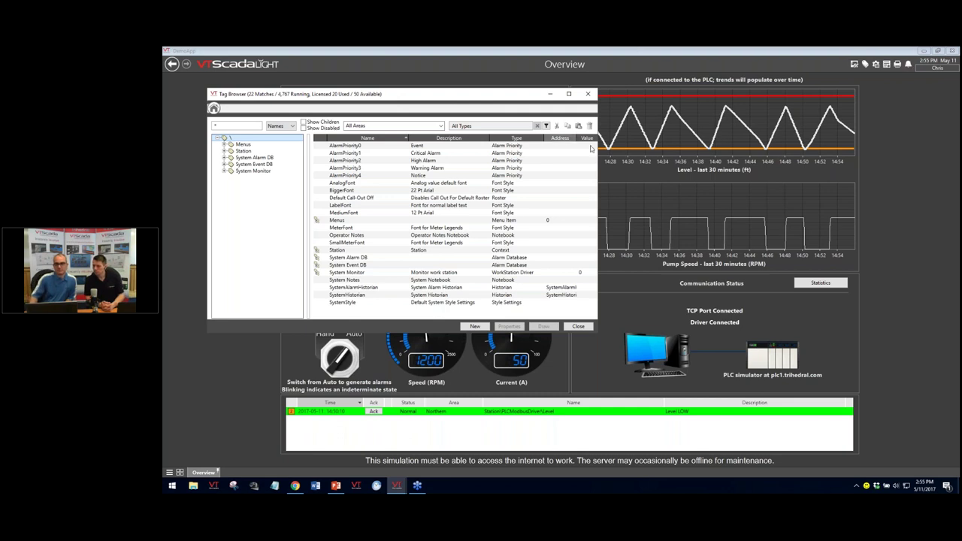
Close the Tag Browser and show the unacknowledged alarms on the Alarm Page
click(590, 94)
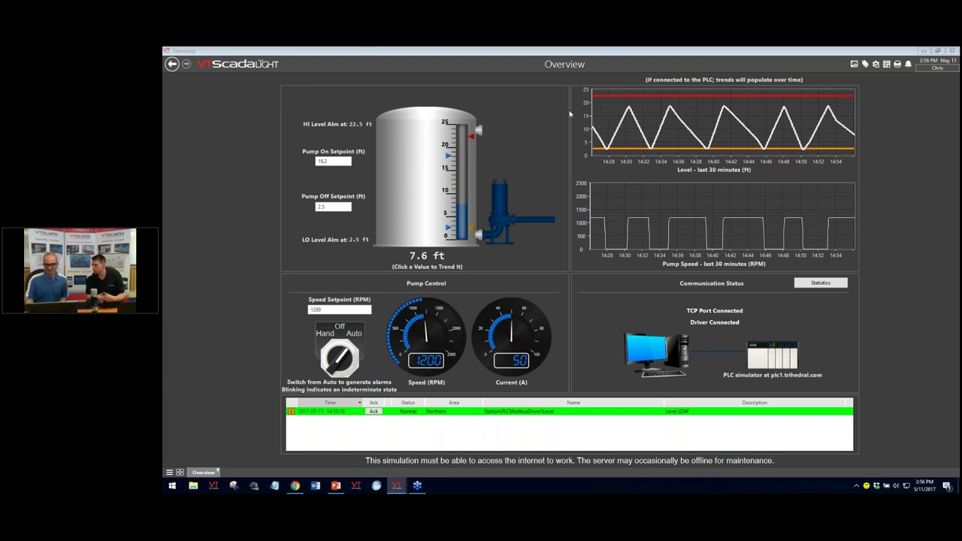
click(908, 65)
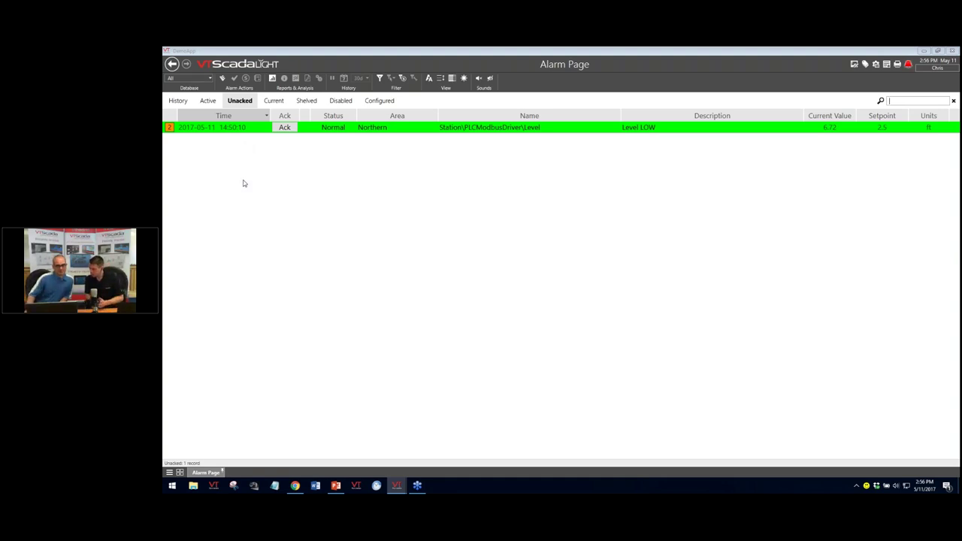
Open the Reports page and view the available report types, keeping Standard Report
click(180, 473)
click(296, 225)
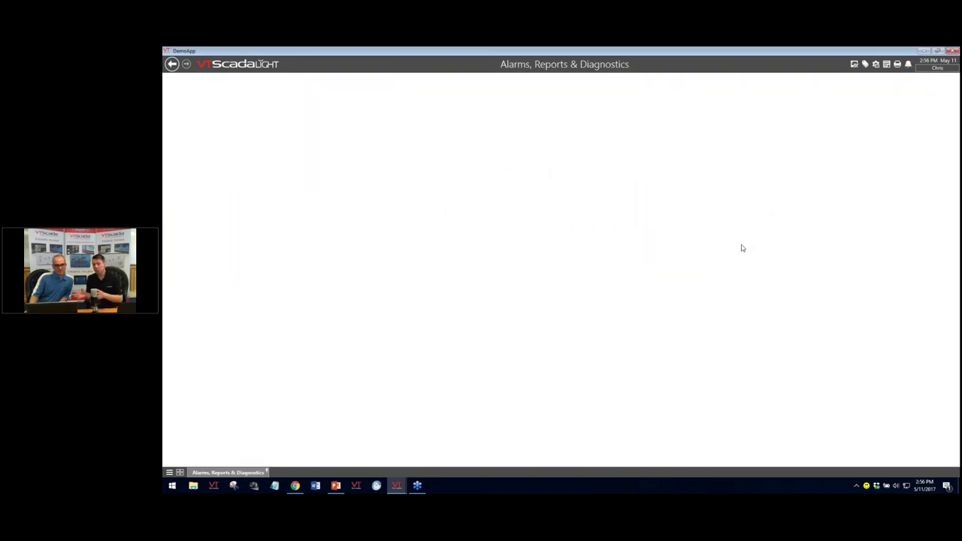
click(306, 98)
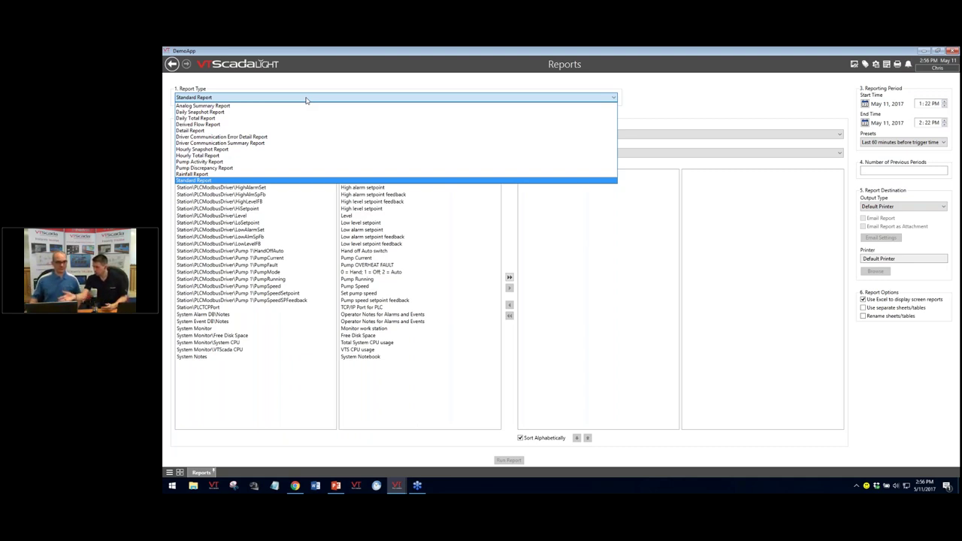
click(792, 72)
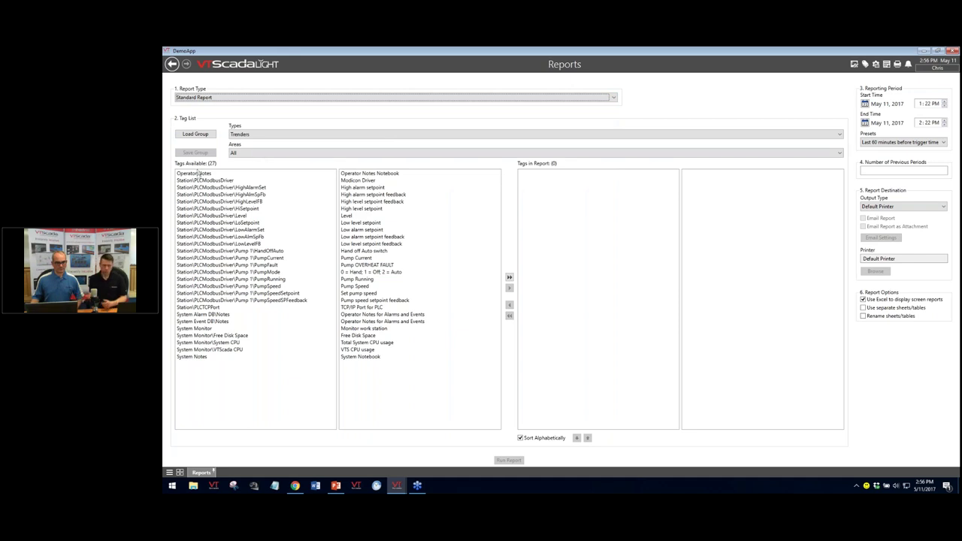
Add the available tags from Operator Notes through Station\PLCModbusDriver\LowAlmSpFb to the report, then leave the Reports page
shift+click(194, 236)
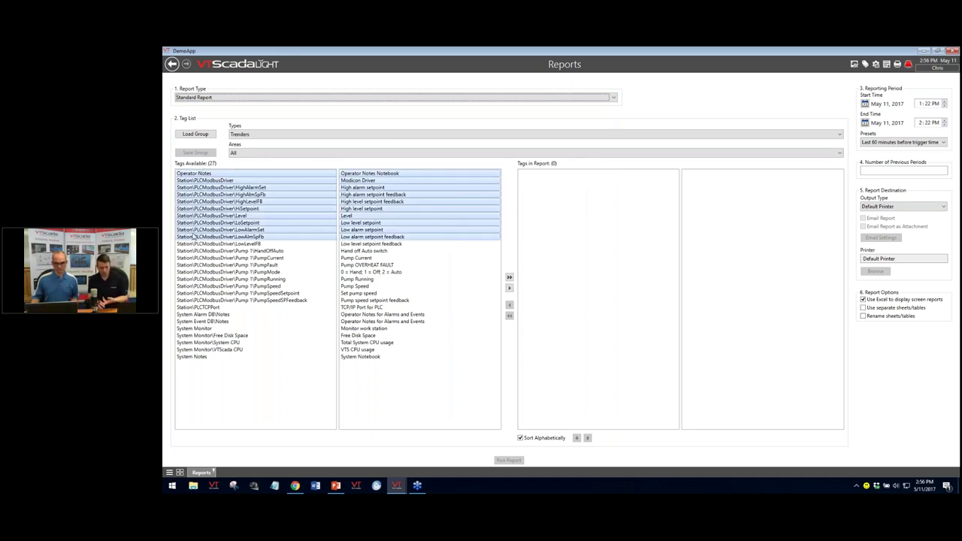
click(509, 288)
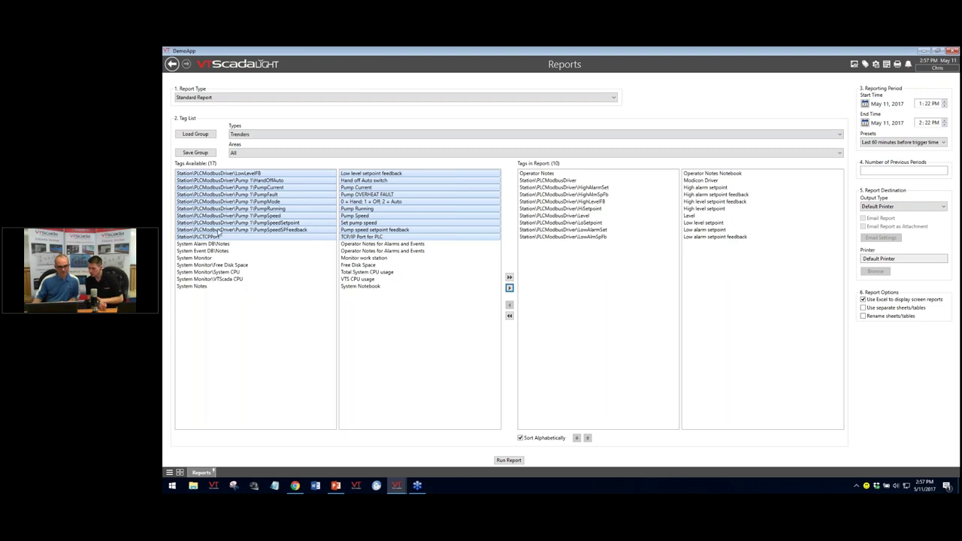
click(206, 245)
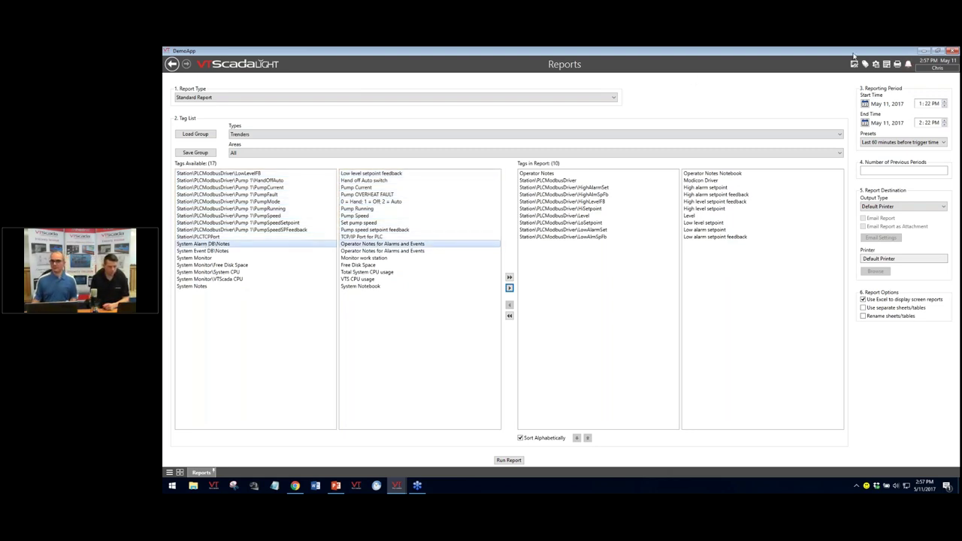
click(171, 65)
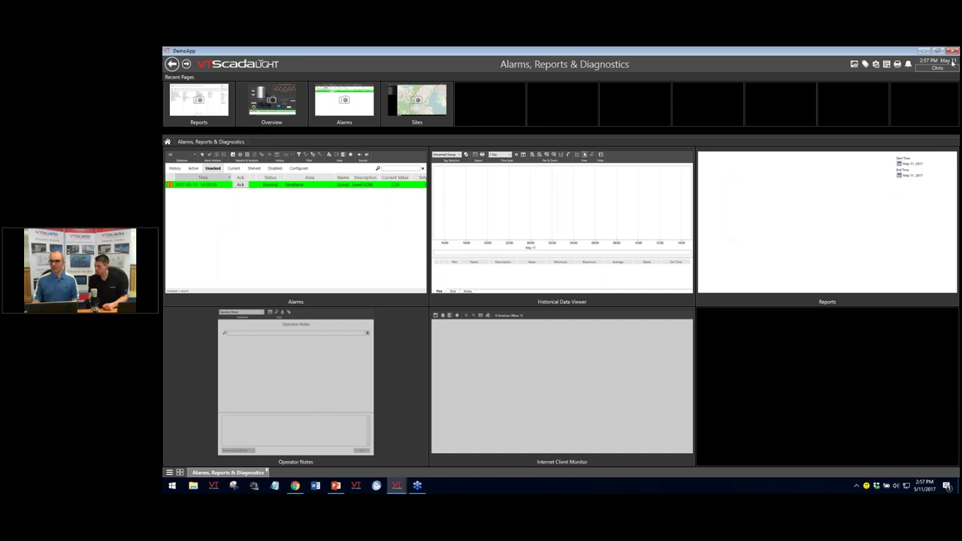
Add the note "Note" to the unacknowledged Level LOW alarm on the Alarm Page and view the alarm's notes
click(908, 64)
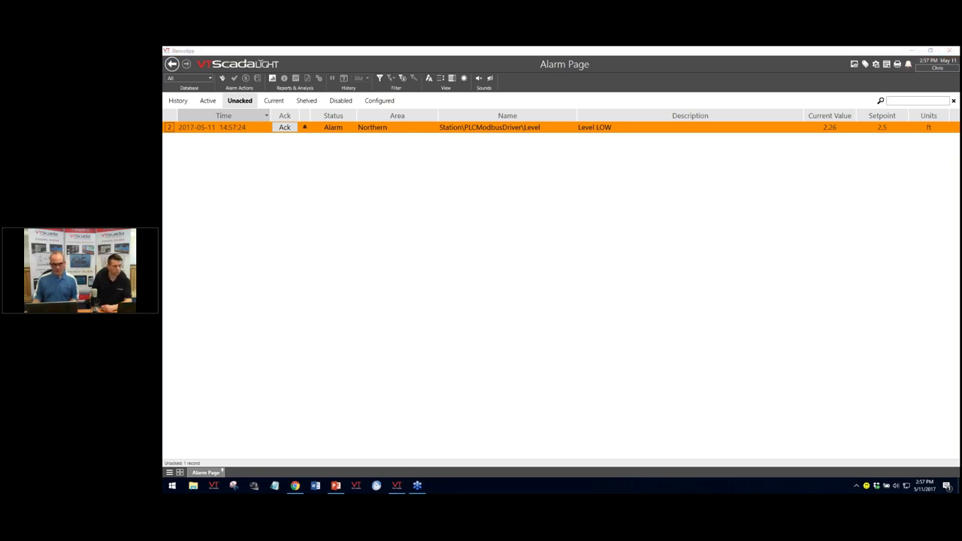
right_click(406, 128)
click(425, 164)
text(Note)
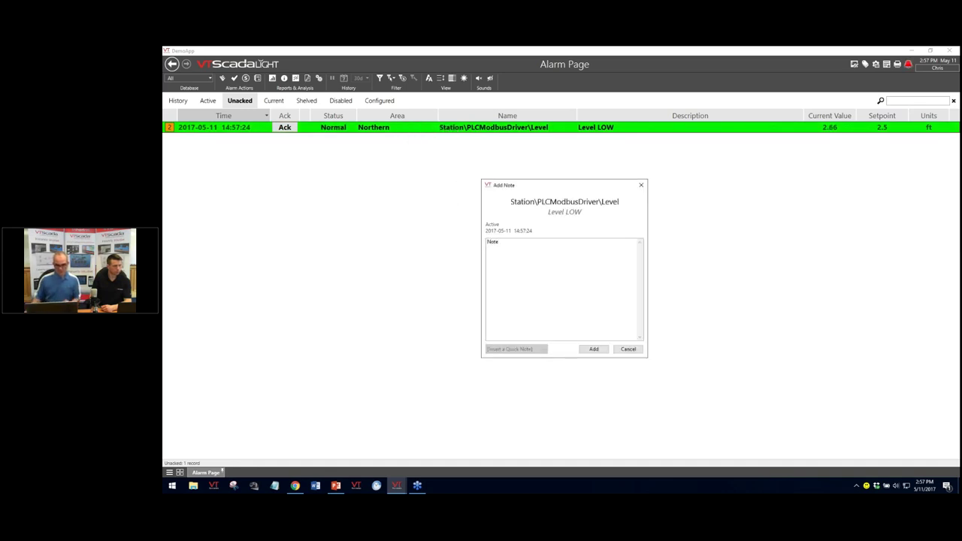
click(602, 350)
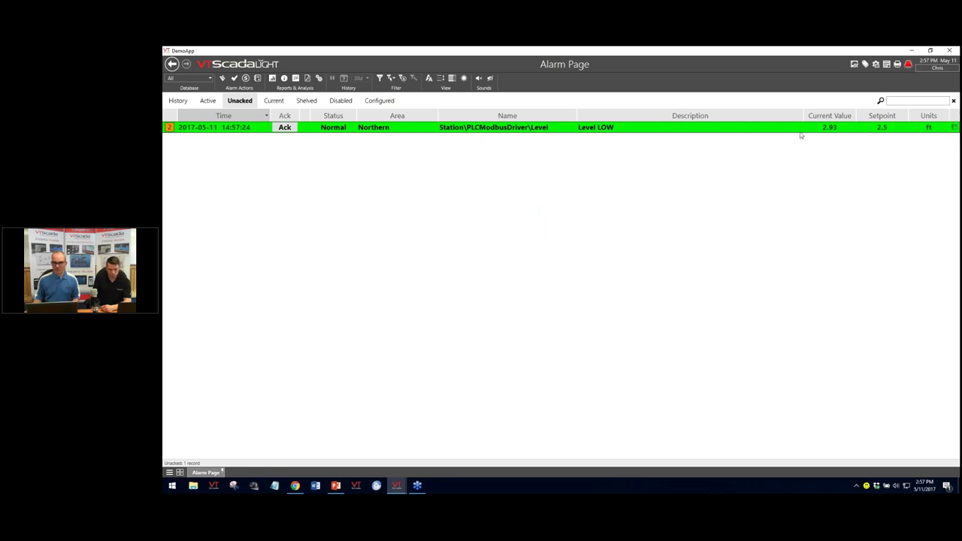
click(954, 129)
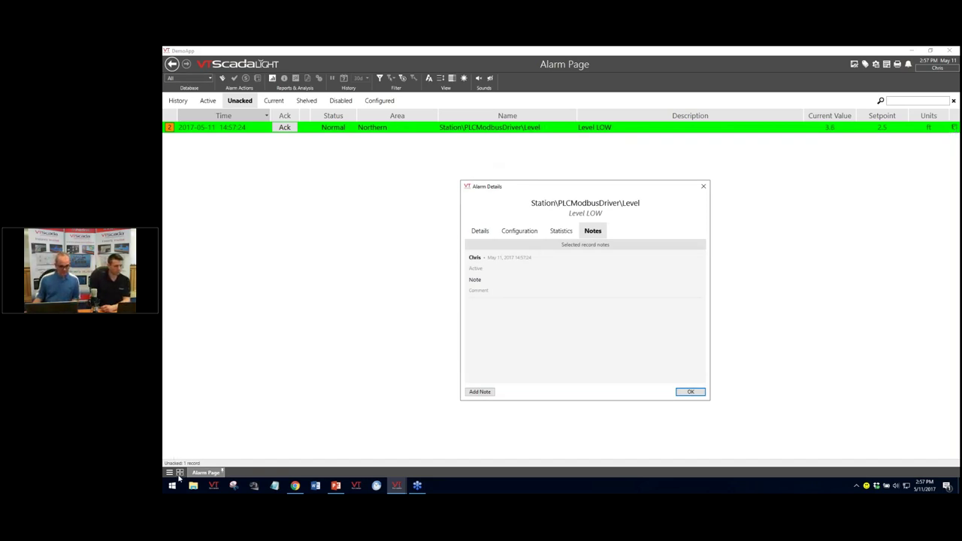
Open the Operator Notes page from Alarms, Reports & Diagnostics and show the System Alarm DB\Notes notebook
click(179, 475)
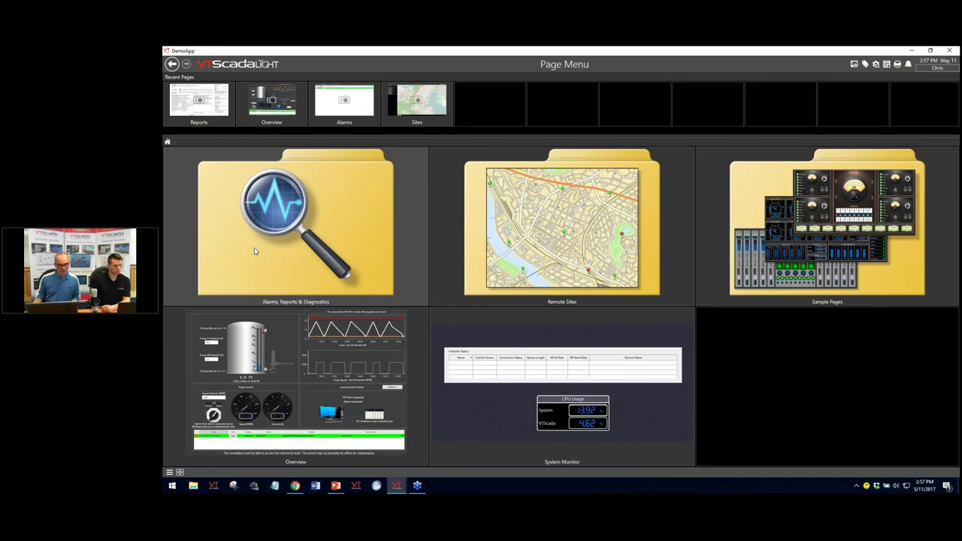
click(254, 247)
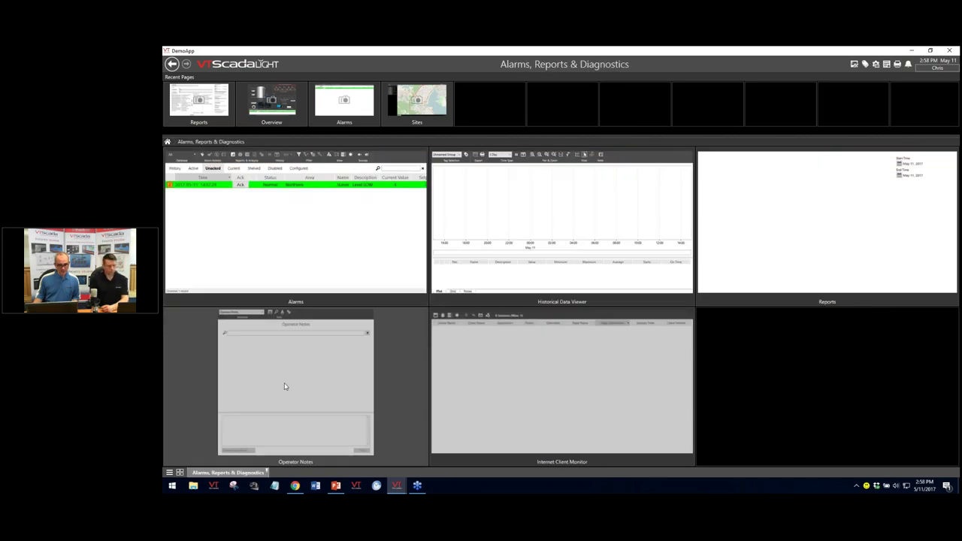
click(284, 386)
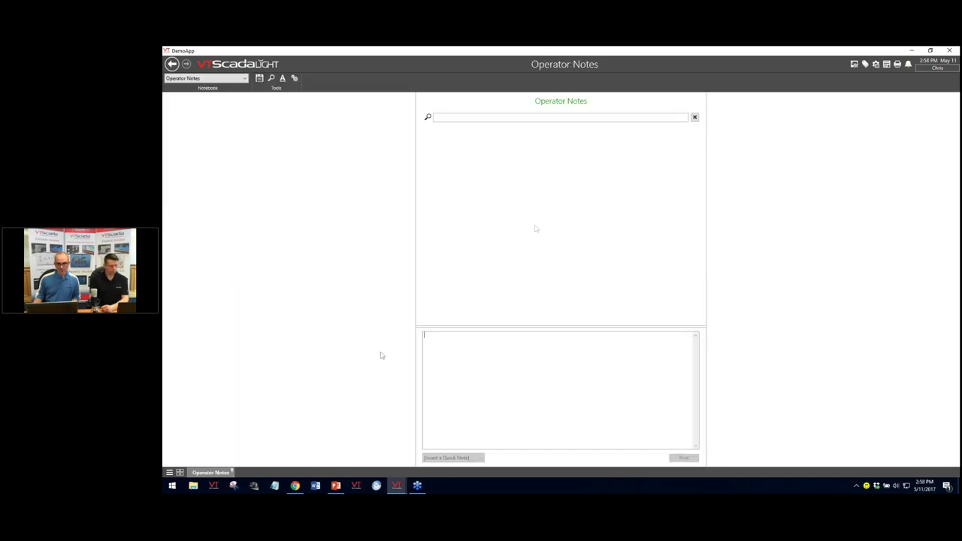
click(225, 78)
click(212, 93)
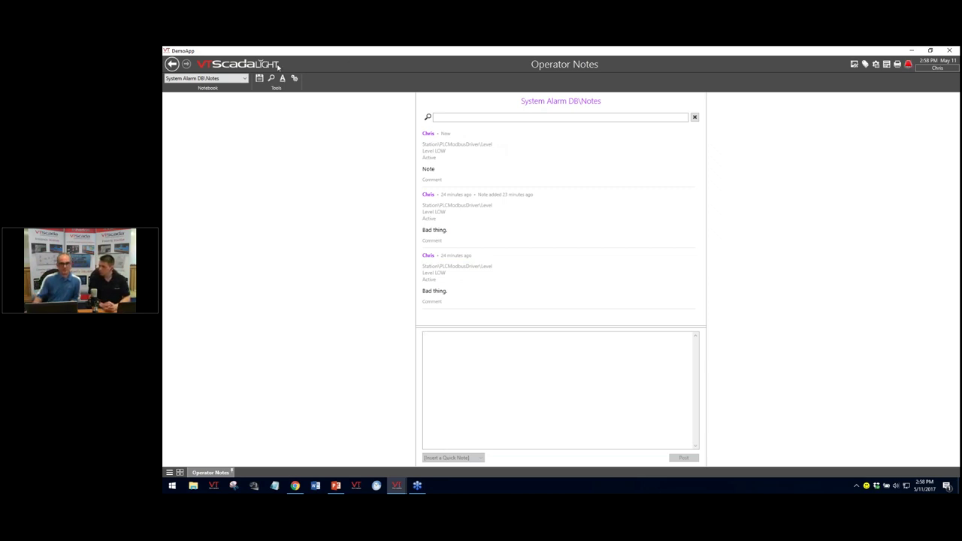
Leave Operator Notes for the Overview page and open that page in the Idea Studio
click(170, 66)
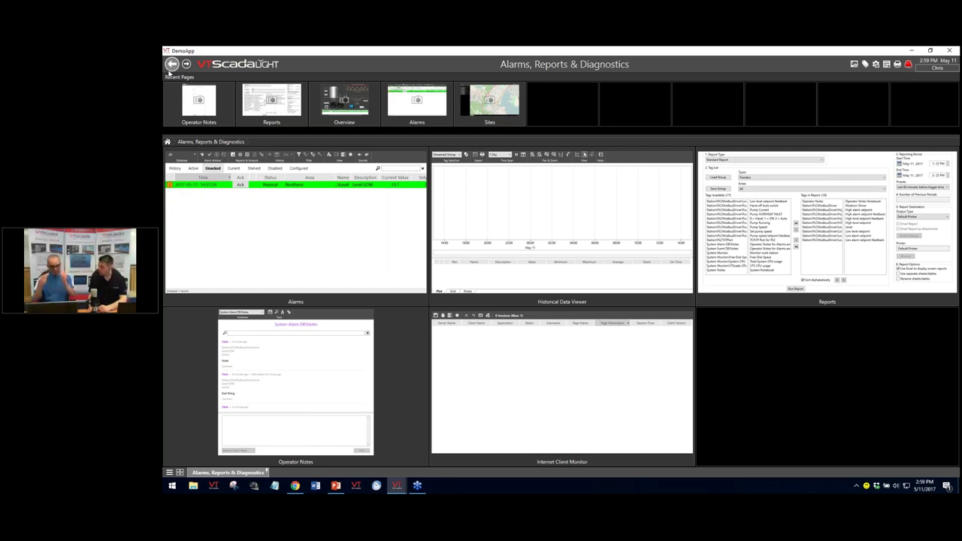
click(344, 101)
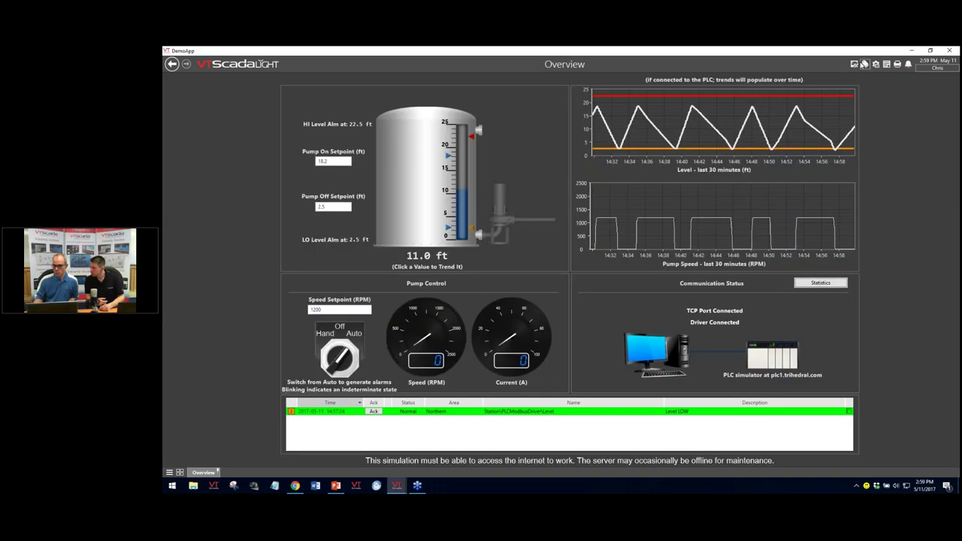
click(853, 64)
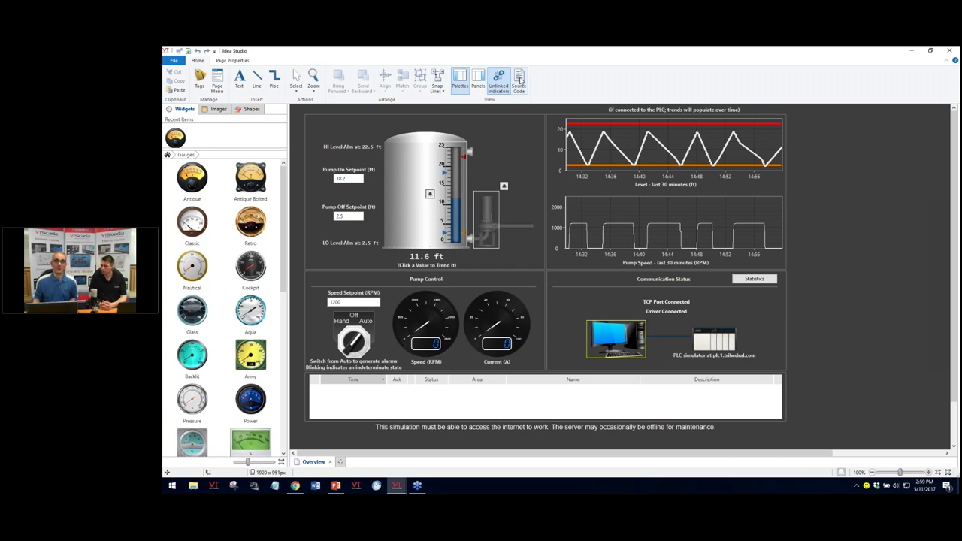
Show the Overview page's source code in Notepad, look through its GUI object definitions and close the file
click(519, 80)
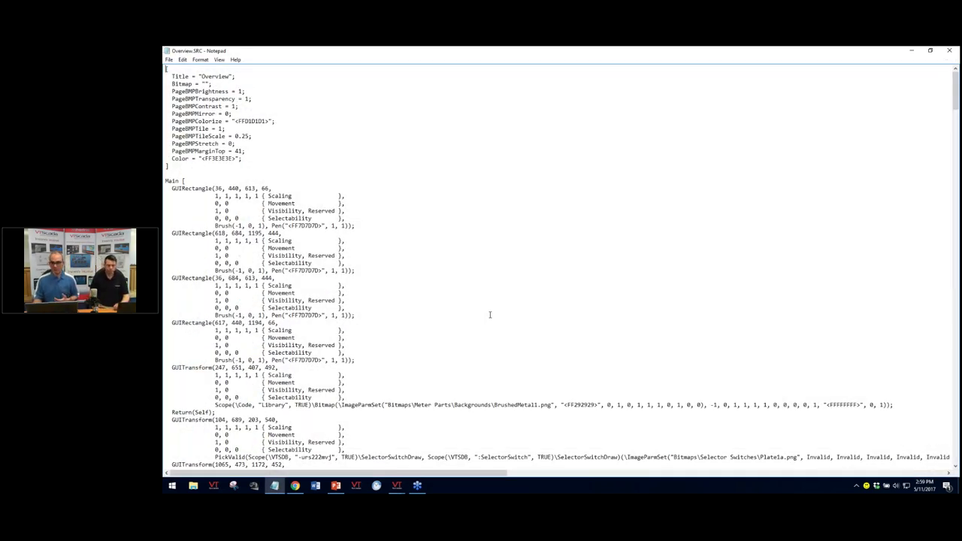
scroll(489, 314, down, 9)
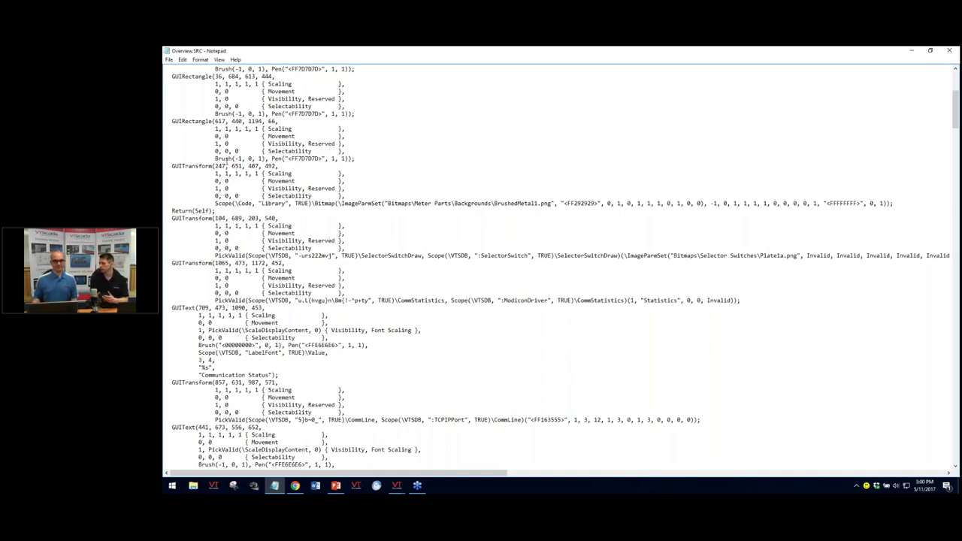
click(952, 52)
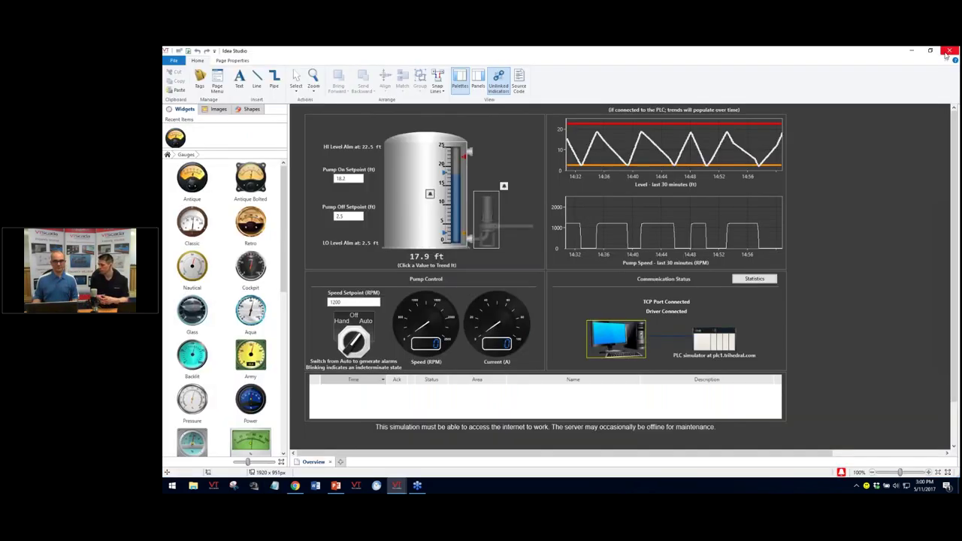